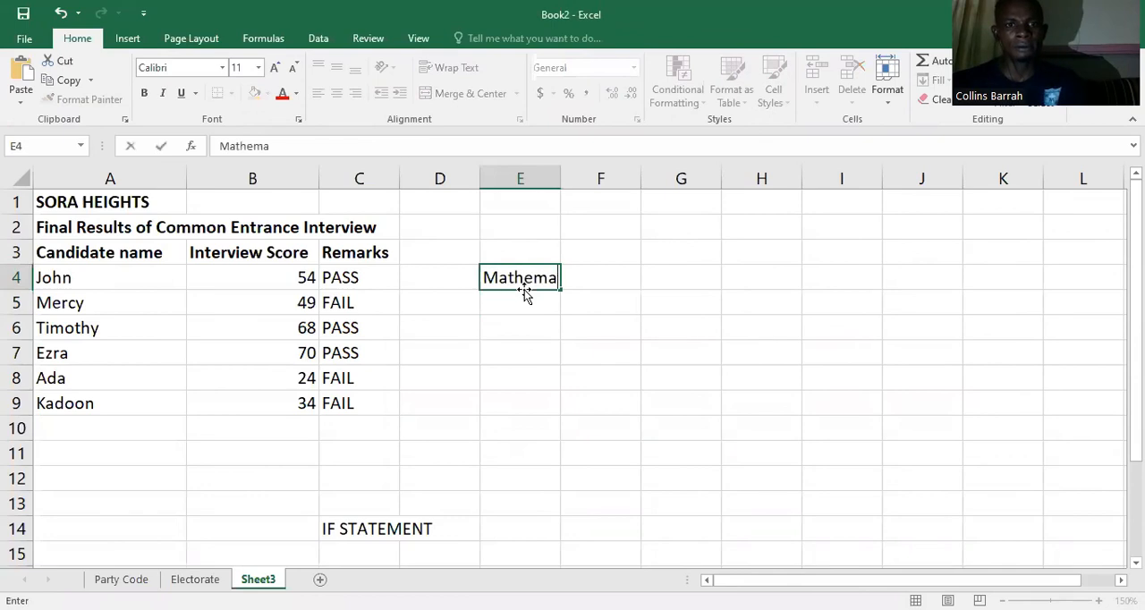
pyautogui.press('Return')
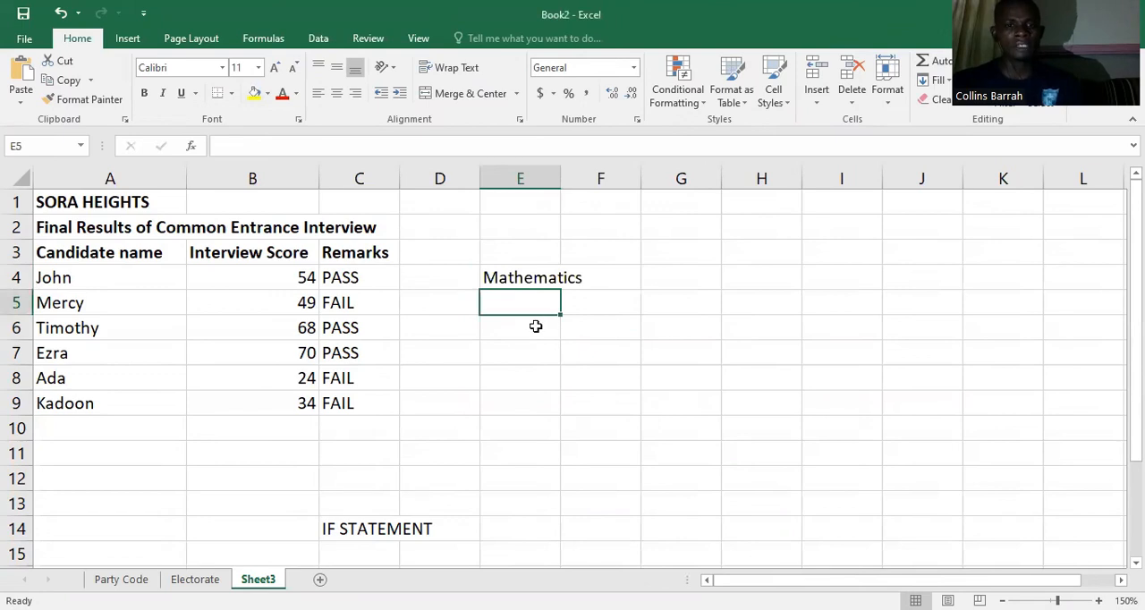
pyautogui.write('S')
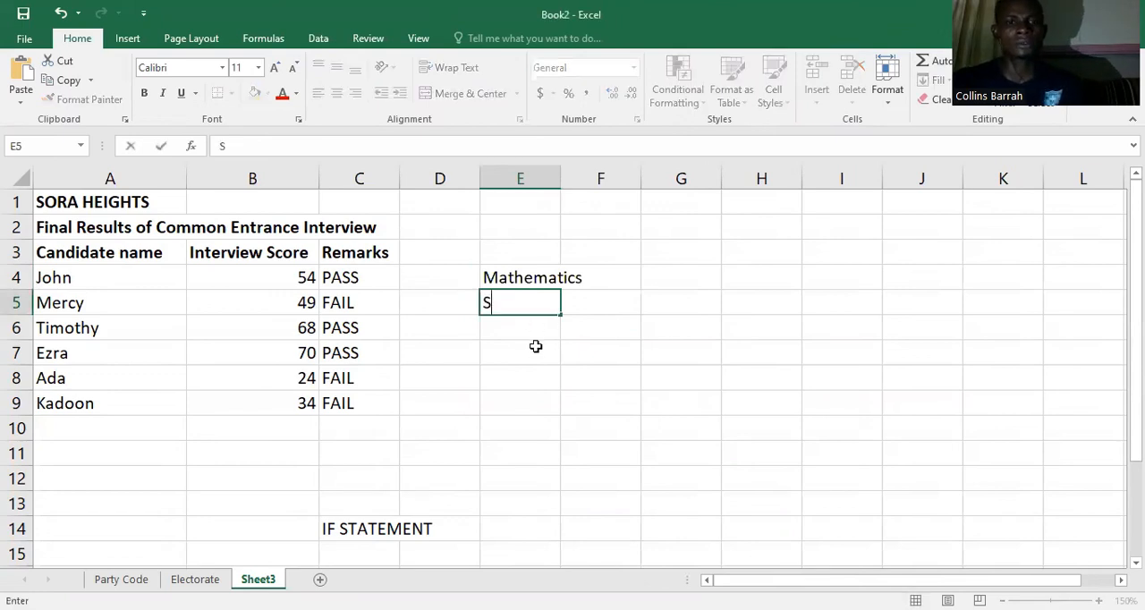
pyautogui.write('TD. A')
pyautogui.press('Return')
pyautogui.write('STD.')
pyautogui.press('BackSpace')
pyautogui.write('B')
pyautogui.press('Return')
pyautogui.write('STD. C')
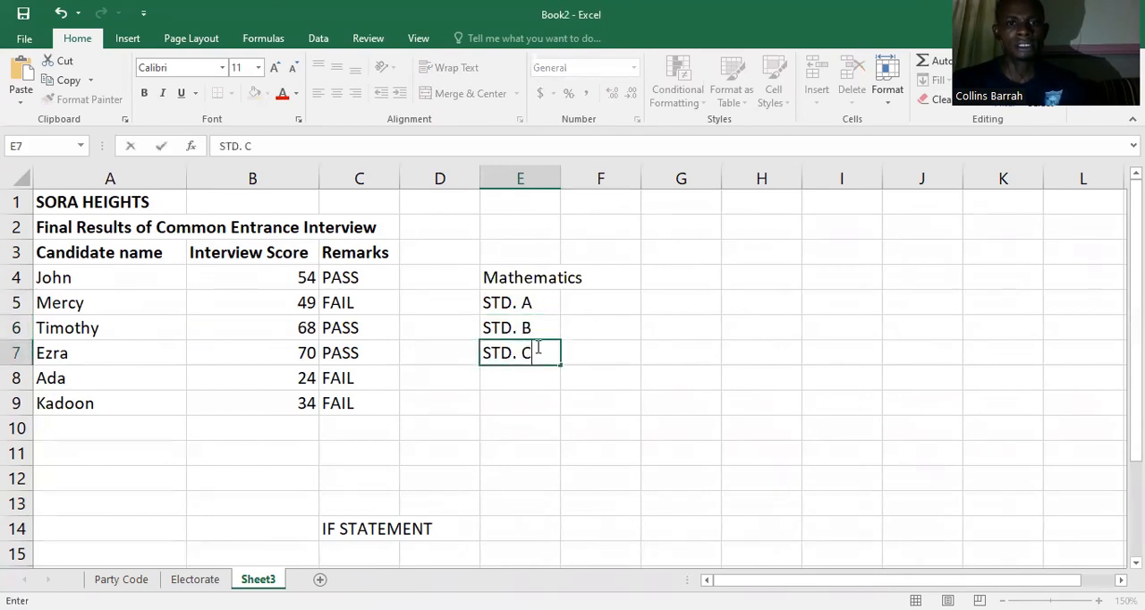
pyautogui.press('Return')
pyautogui.write('STD. ')
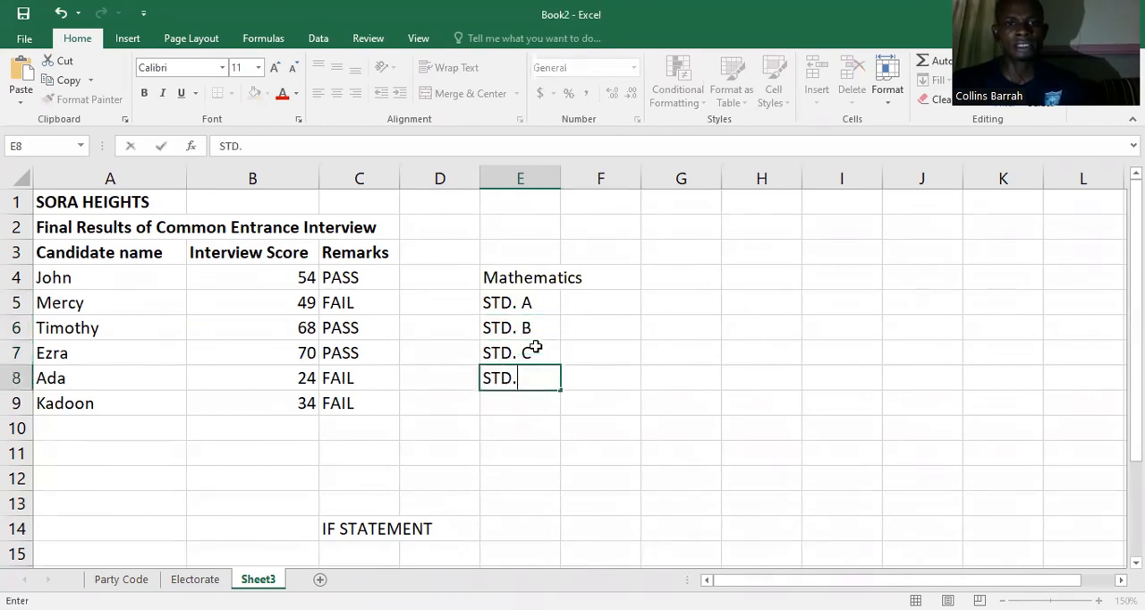
pyautogui.write('D')
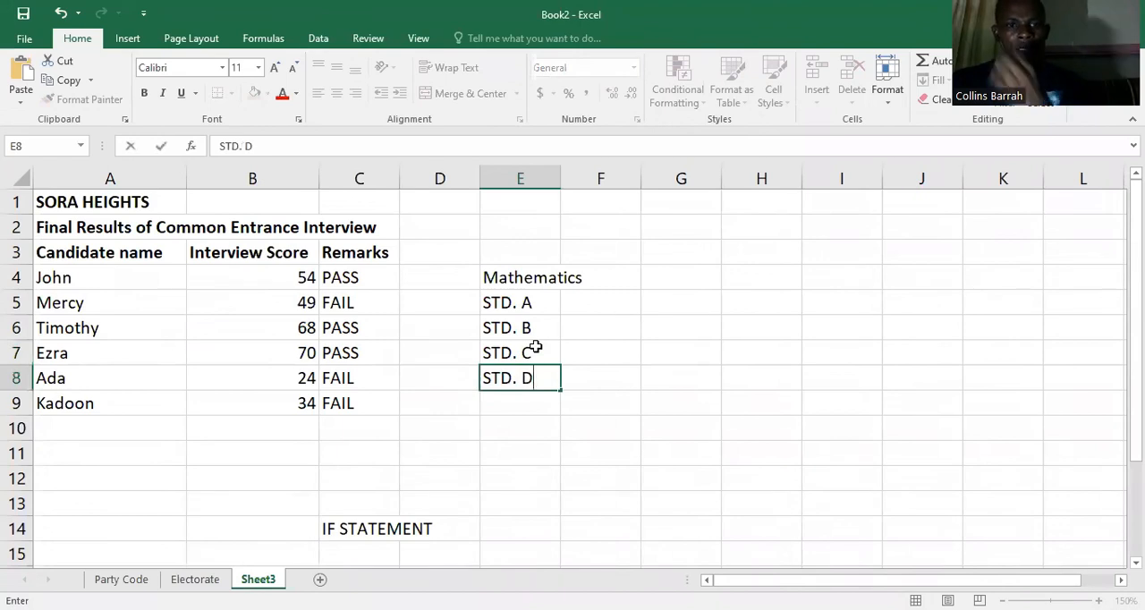
pyautogui.click(449, 312)
pyautogui.moveTo(487, 281); pyautogui.dragTo(518, 375)
pyautogui.press('Delete')
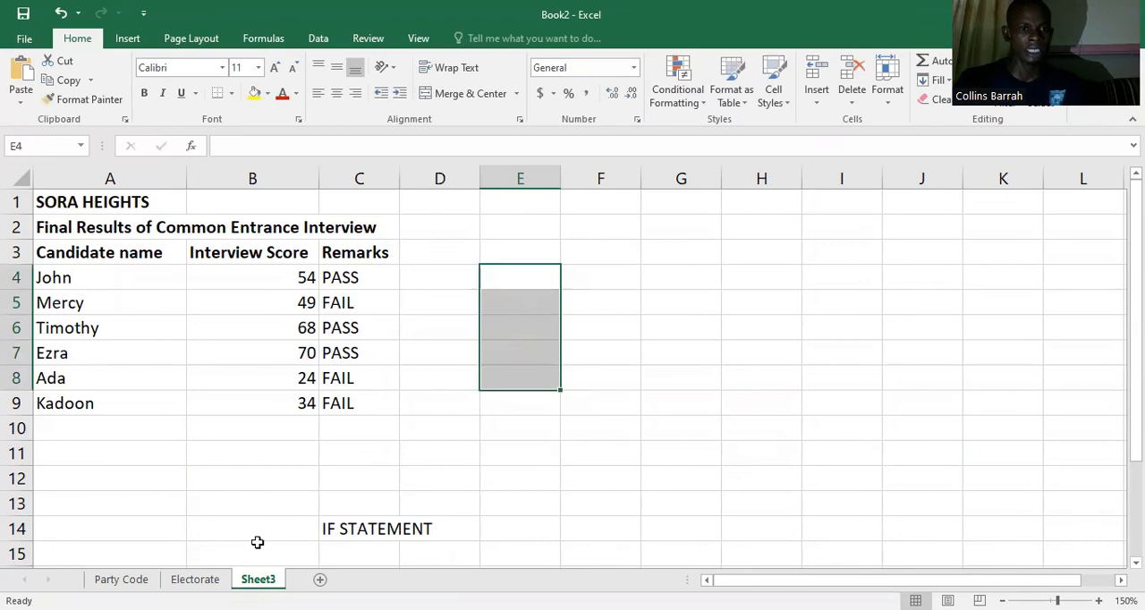
# Step: Add a new worksheet after Sheet3 and set its zoom to a custom 150%
pyautogui.click(319, 579)
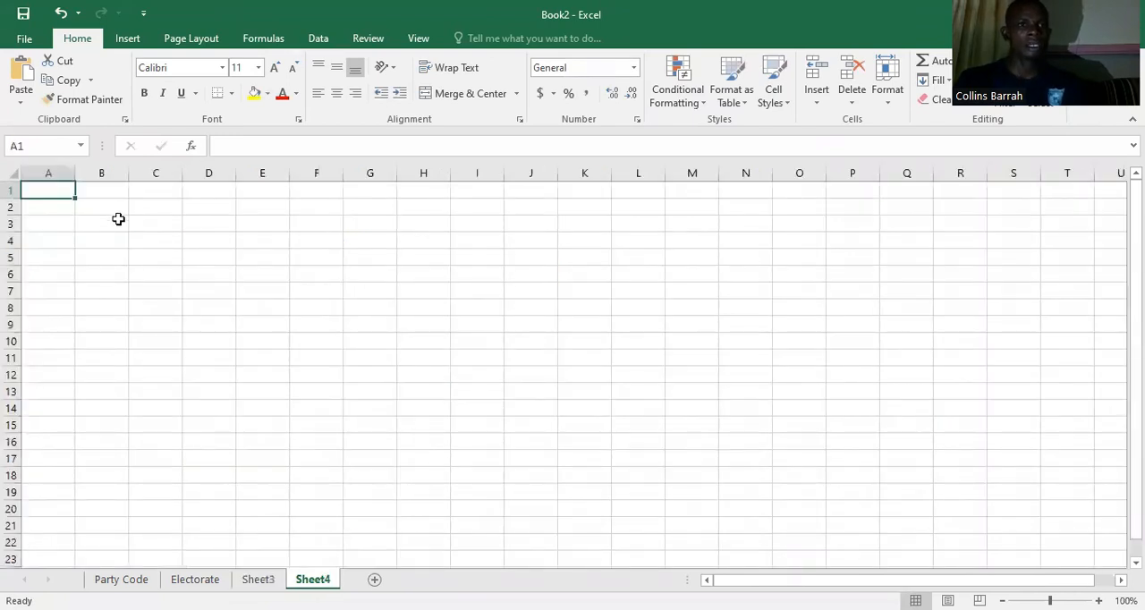
pyautogui.click(416, 40)
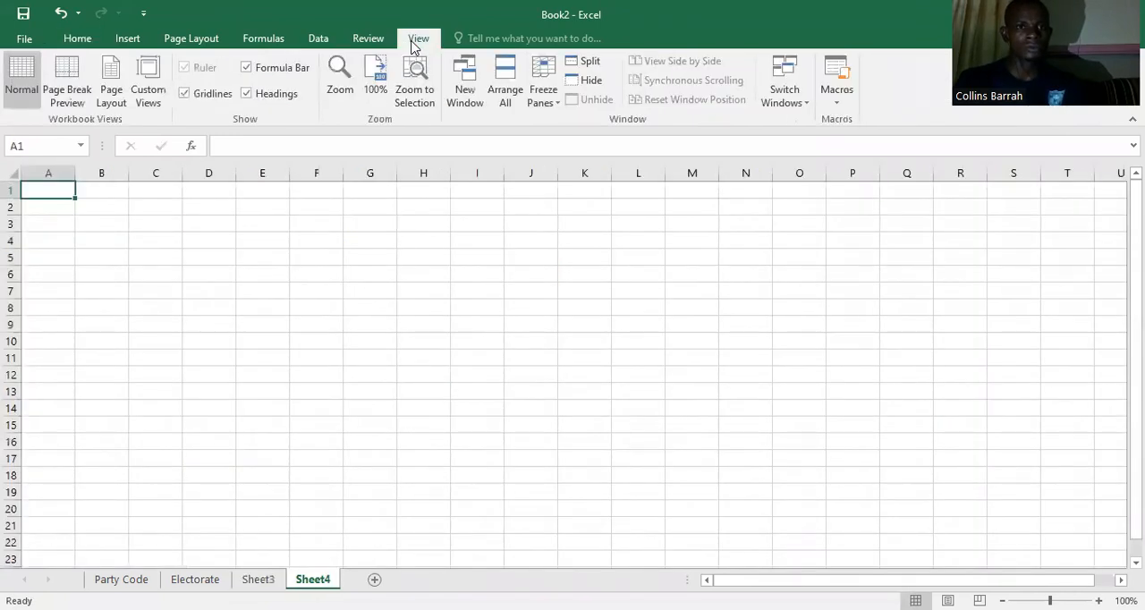
pyautogui.click(344, 94)
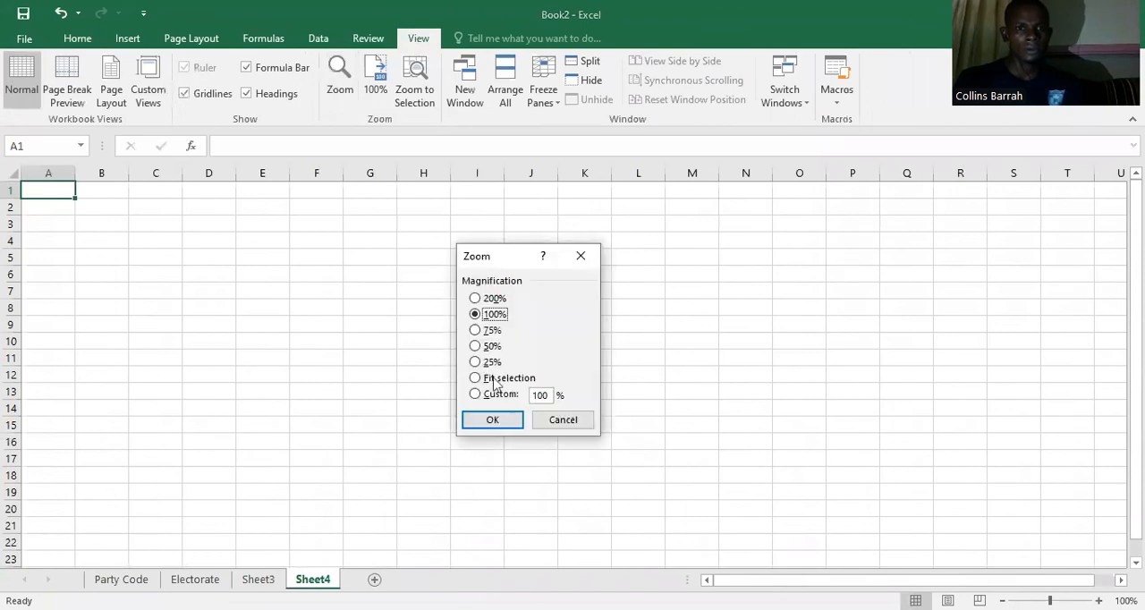
pyautogui.hotkey('alt', 'c')
pyautogui.write('150')
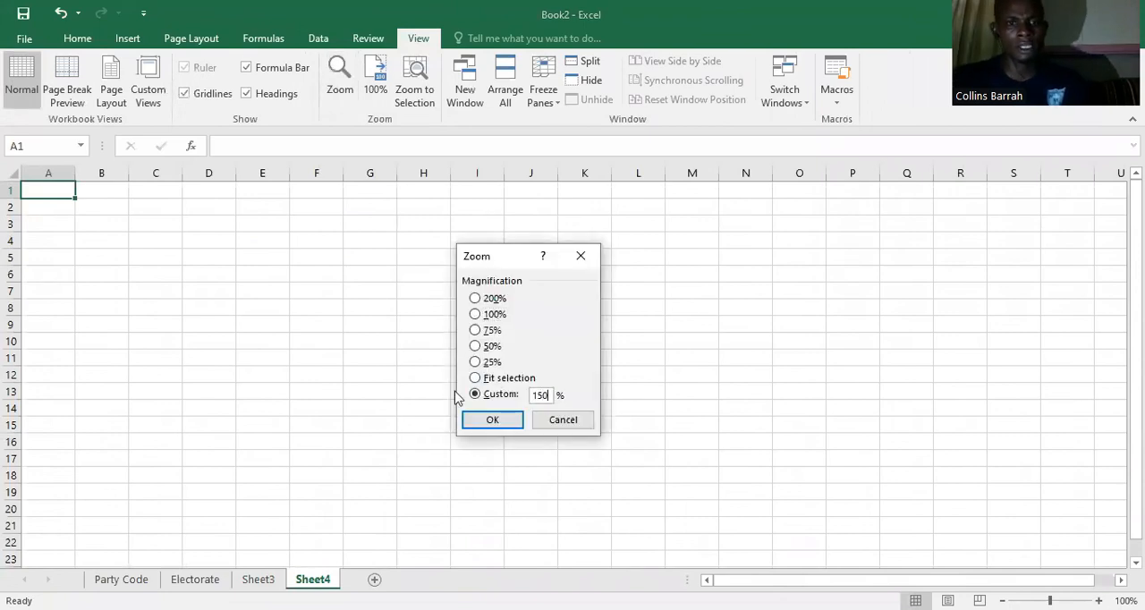
pyautogui.press('Tab')
pyautogui.press('Return')
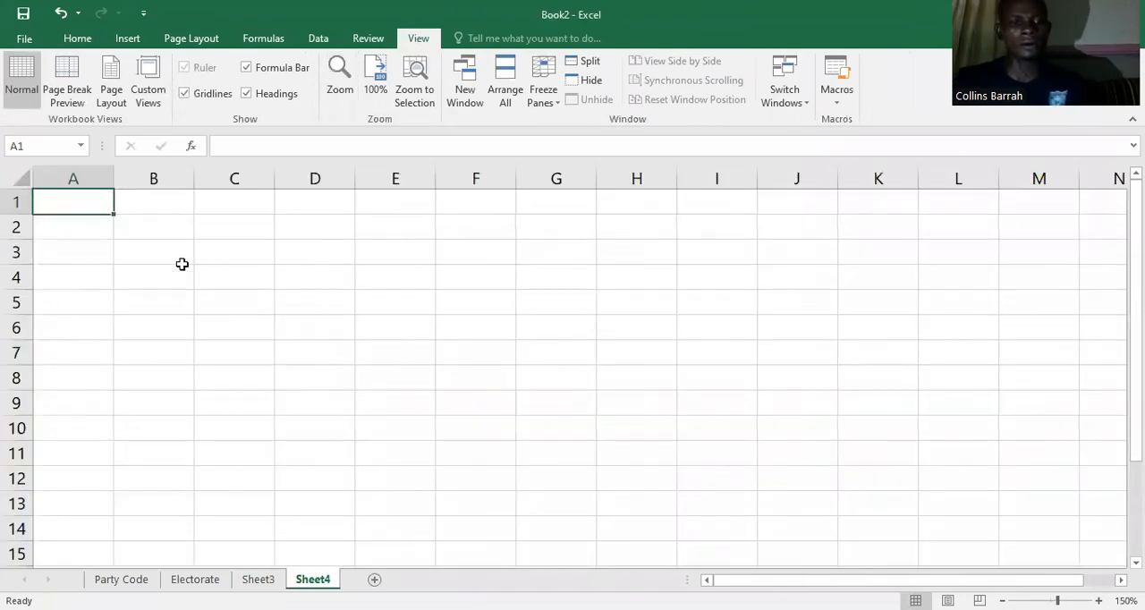
# Step: Enter the title "Students' Record for Mathematics ----2nd Term" in cell A1
pyautogui.write("Students' Record for Mateh")
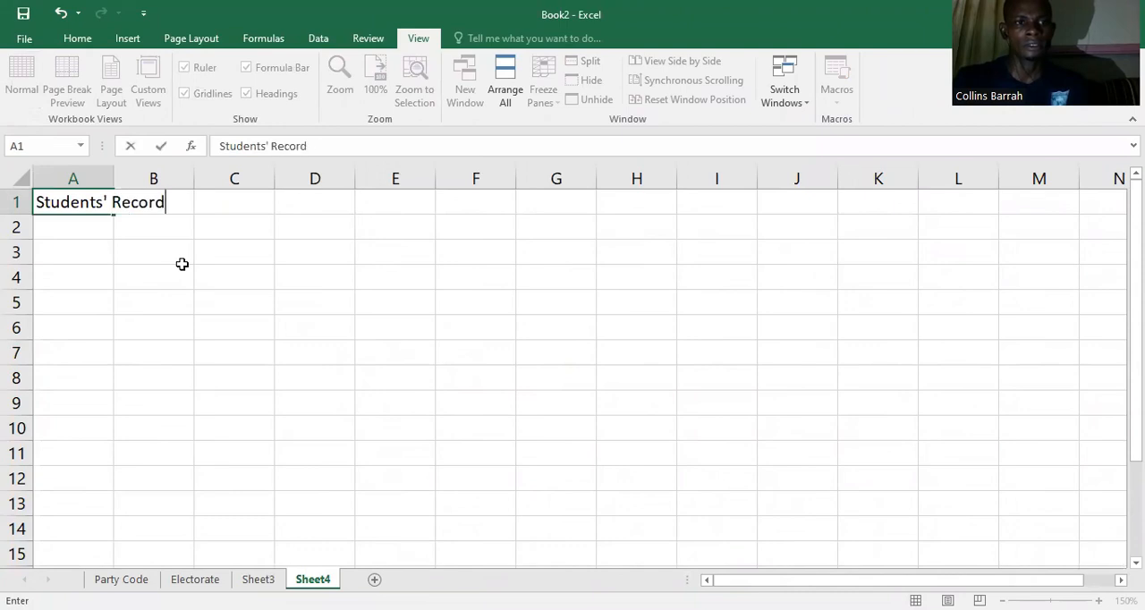
pyautogui.press('BackSpace')
pyautogui.press('BackSpace')
pyautogui.write('hema')
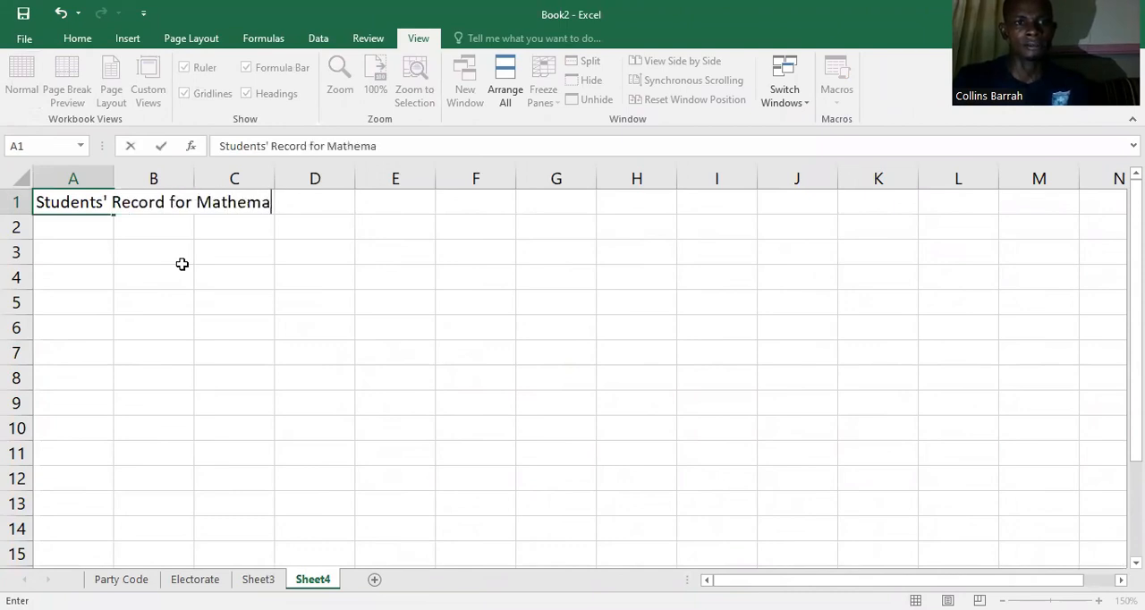
pyautogui.write('tics ----2nd Term')
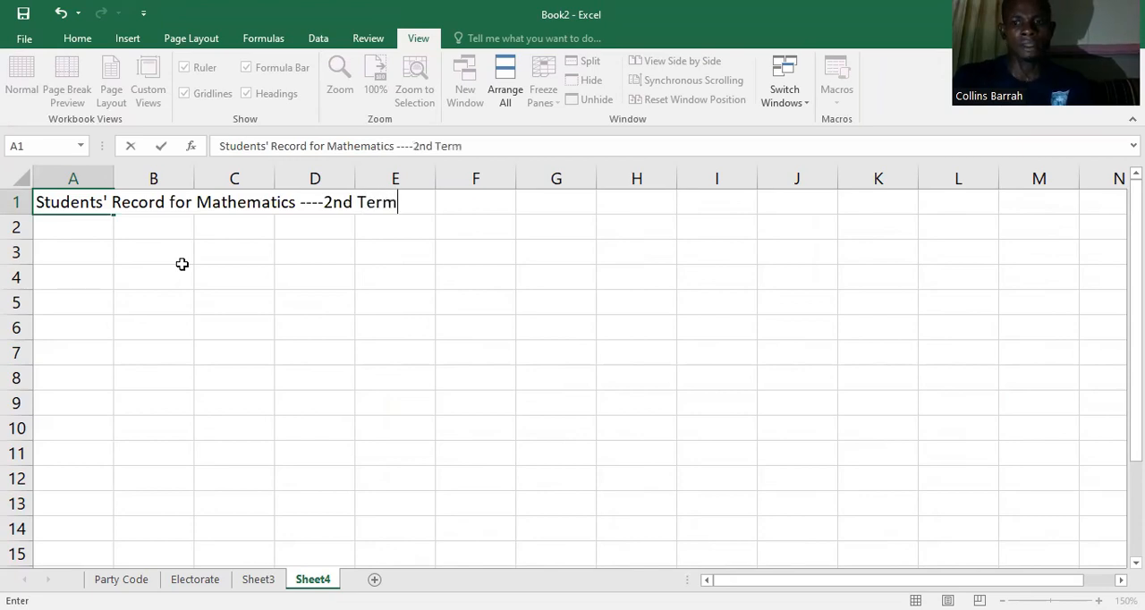
pyautogui.press('Return')
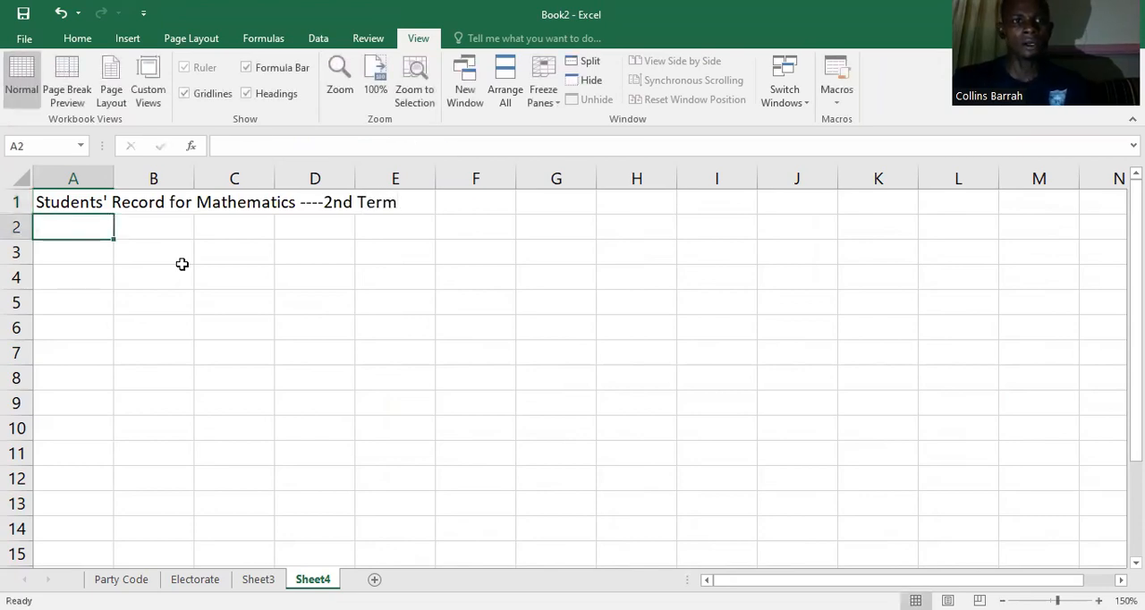
# Step: Enter the column heading "Students Name" in cell A2
pyautogui.write('Students Na')
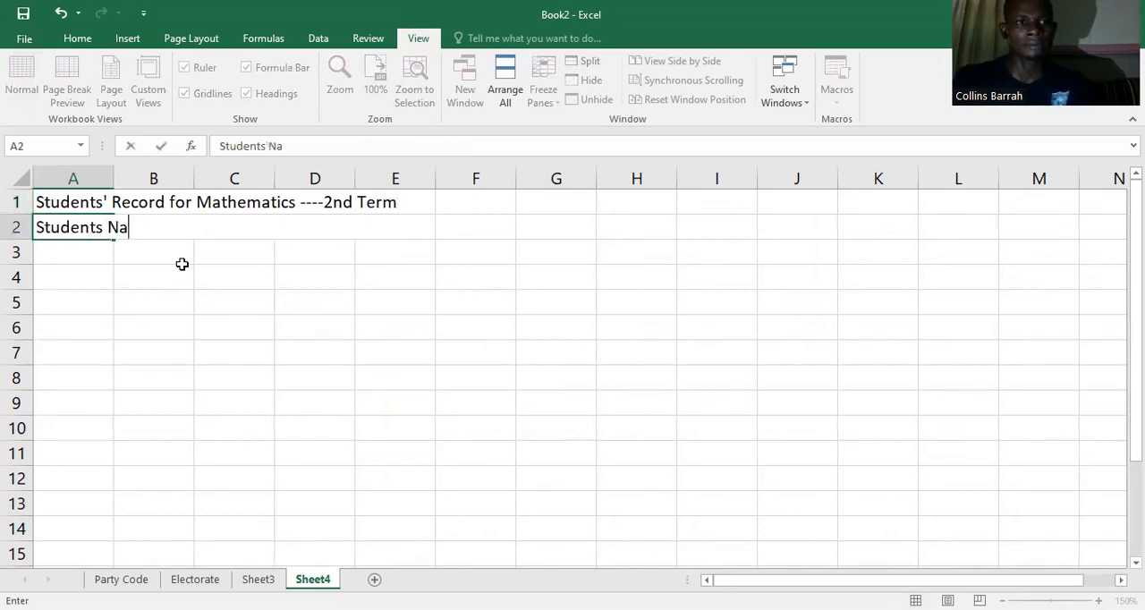
pyautogui.write('me')
pyautogui.press('Tab')
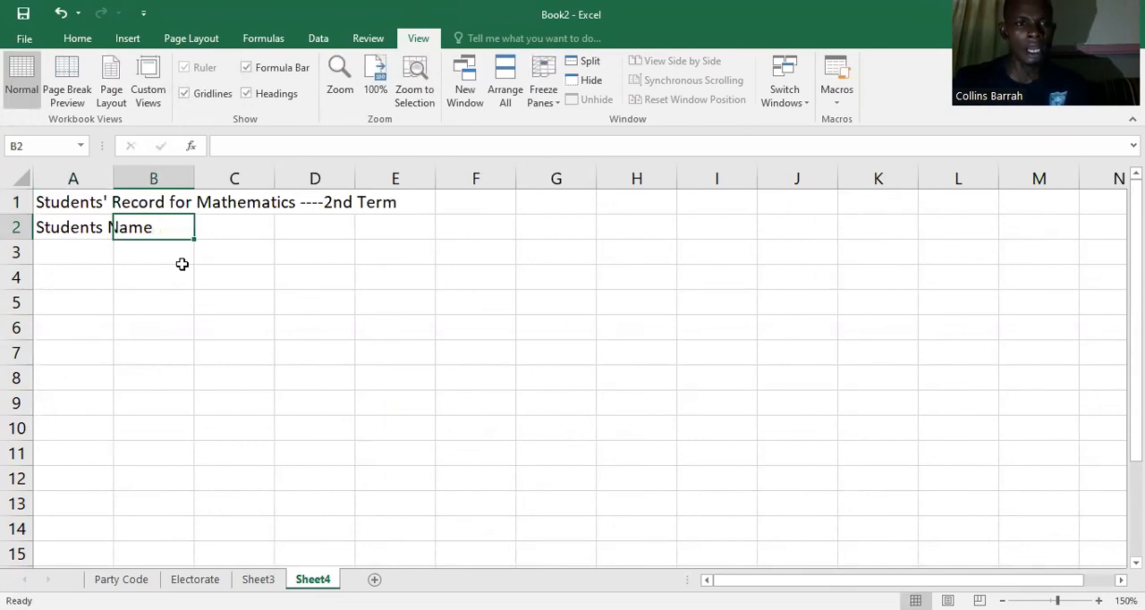
# Step: Enter the column heading "Exam" in cell B2
pyautogui.write('eXAM')
pyautogui.press('BackSpace')
pyautogui.press('BackSpace')
pyautogui.press('BackSpace')
pyautogui.press('BackSpace')
pyautogui.write('Exam')
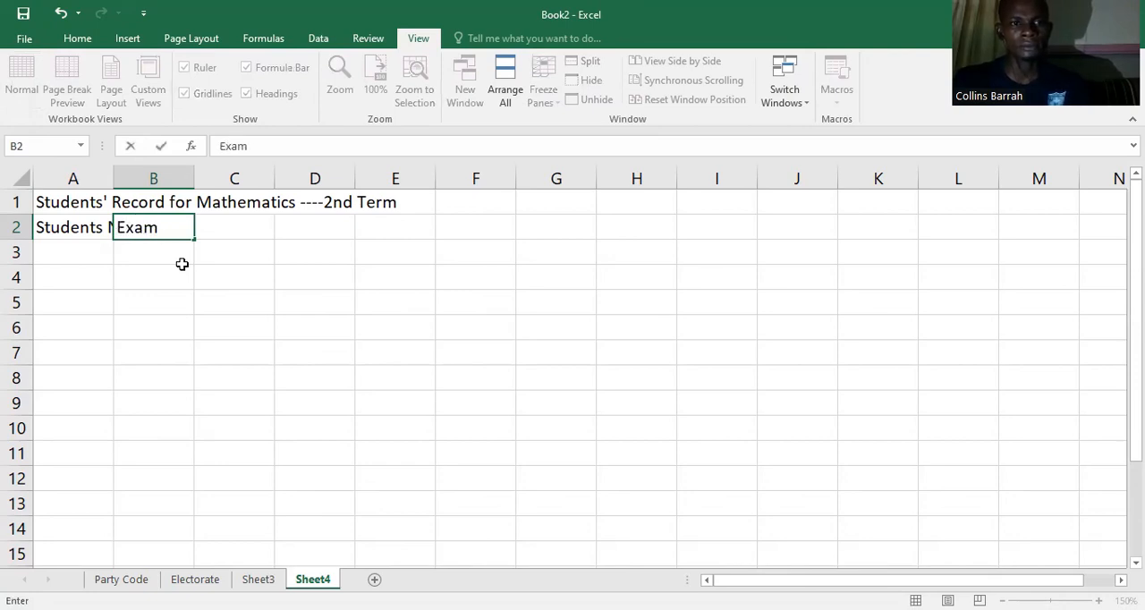
pyautogui.press('Tab')
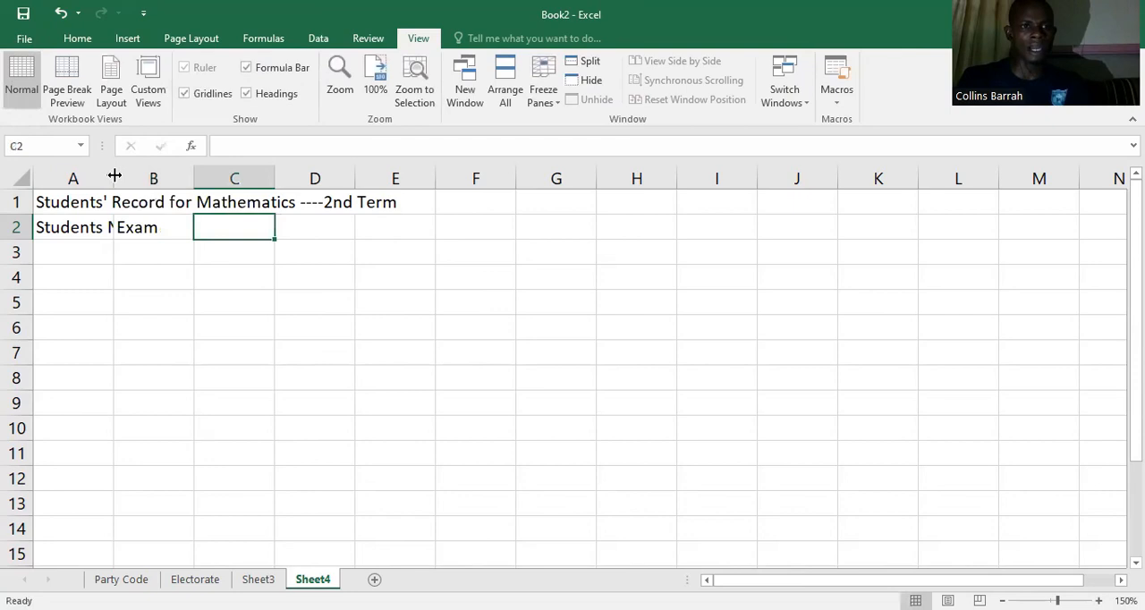
# Step: Widen columns A and B so the headings fit, and make the heading in B2 "Total"
pyautogui.moveTo(192, 182); pyautogui.dragTo(310, 225)
pyautogui.click(307, 226)
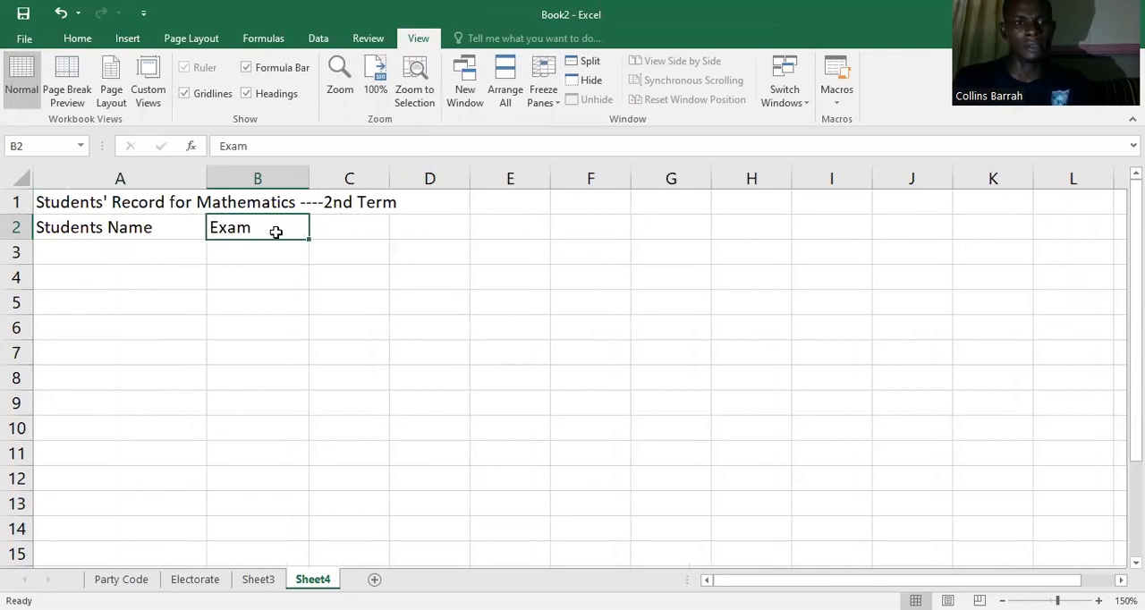
pyautogui.write('Total')
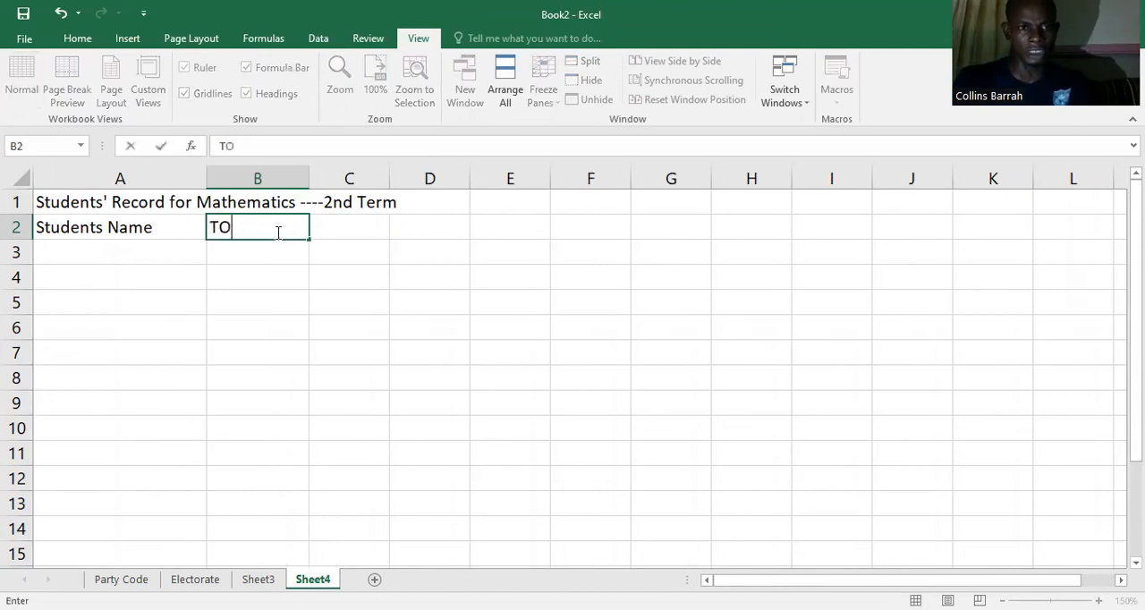
# Step: Enter the student entries "Std. A" and "Std. B" in cells A3 and A4
pyautogui.click(115, 251)
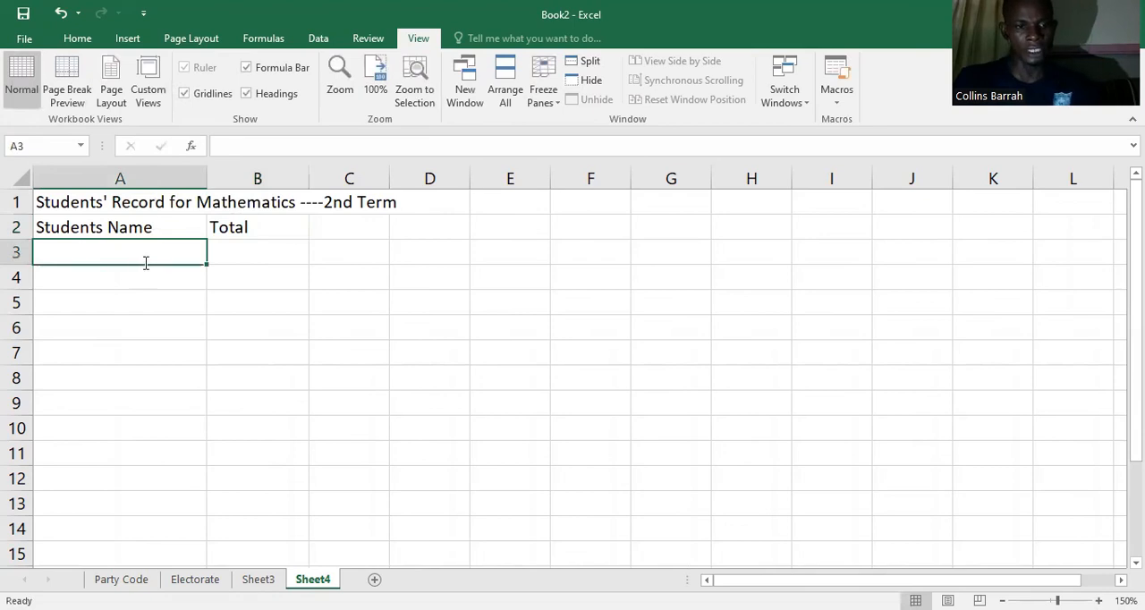
pyautogui.write('Std. A')
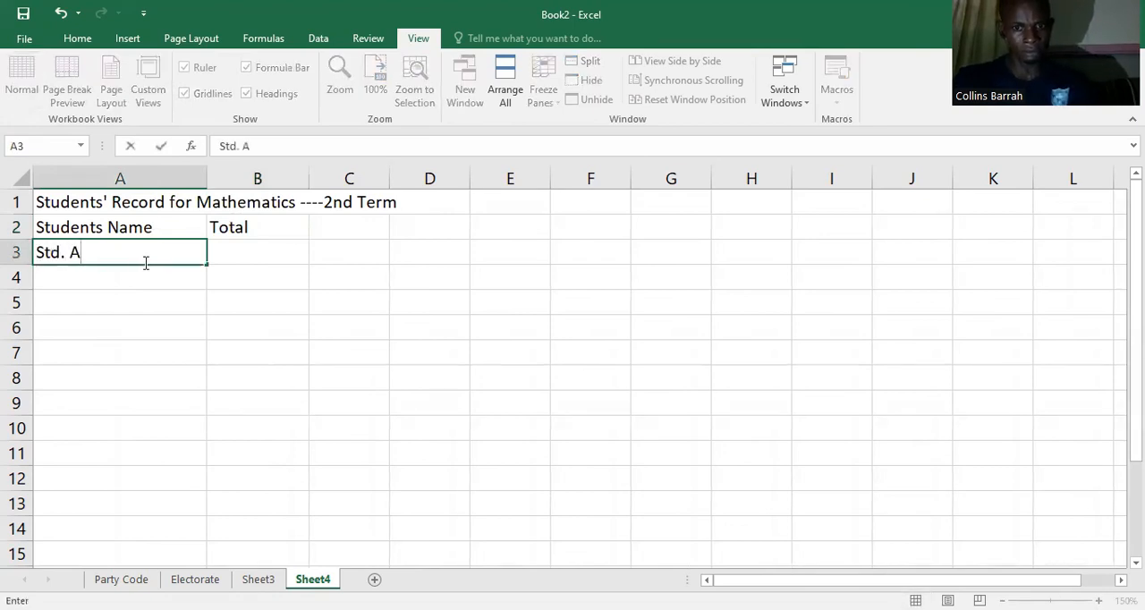
pyautogui.press('Return')
pyautogui.write('Std. B')
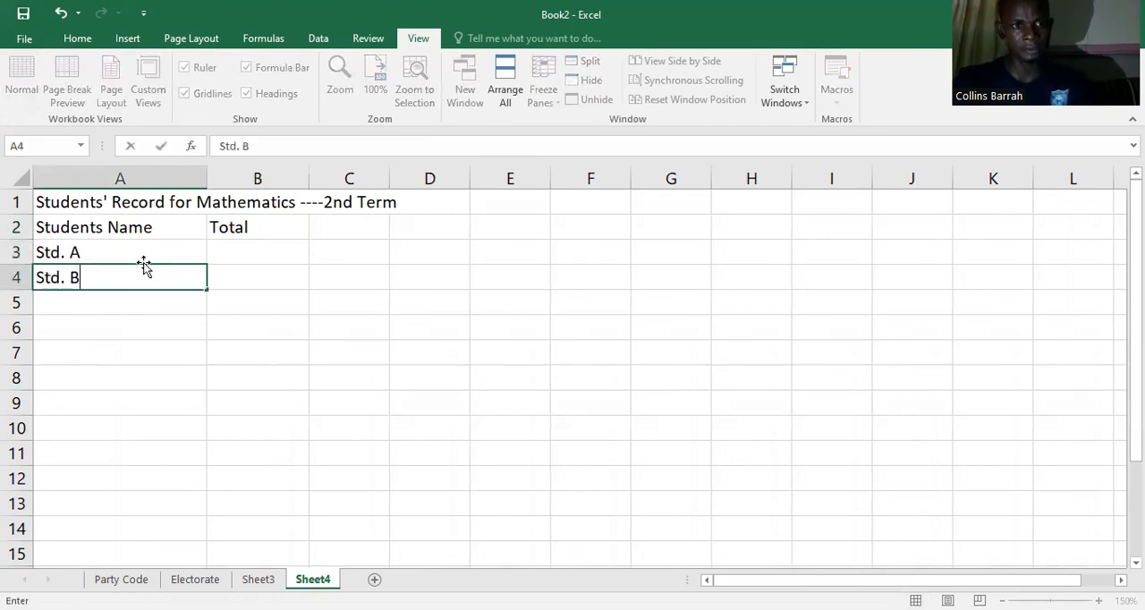
pyautogui.press('Return')
pyautogui.press('pagedown')
pyautogui.write('st')
pyautogui.press('BackSpace')
pyautogui.press('BackSpace')
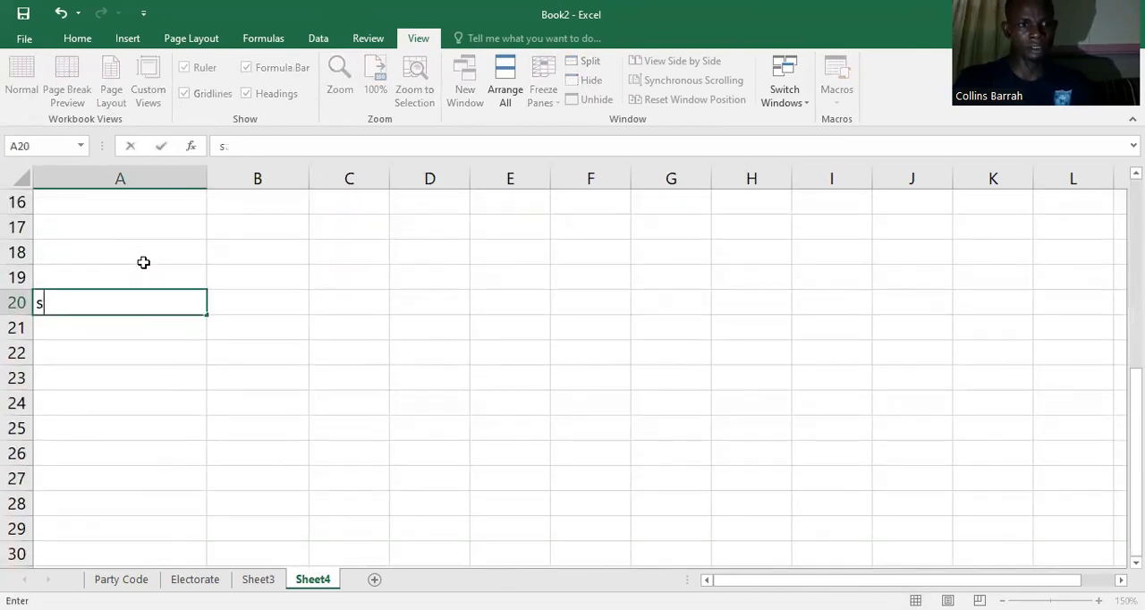
pyautogui.press('pageup')
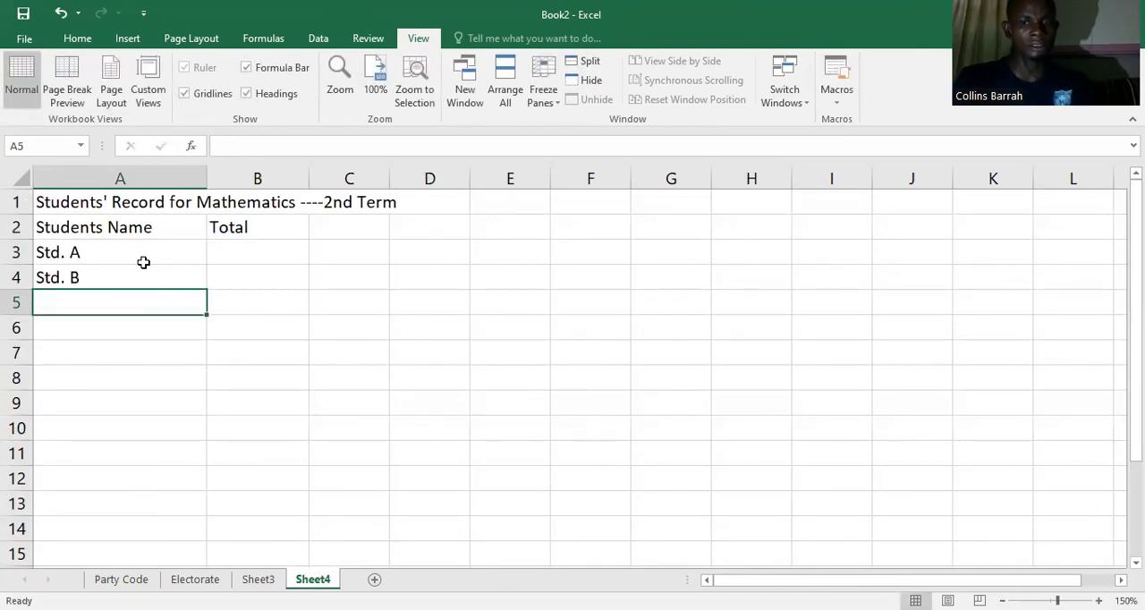
# Step: Continue the student list with "Std. C", "Std. D", "Std. E" and "Std. F" in cells A5 to A8
pyautogui.write('Std. C')
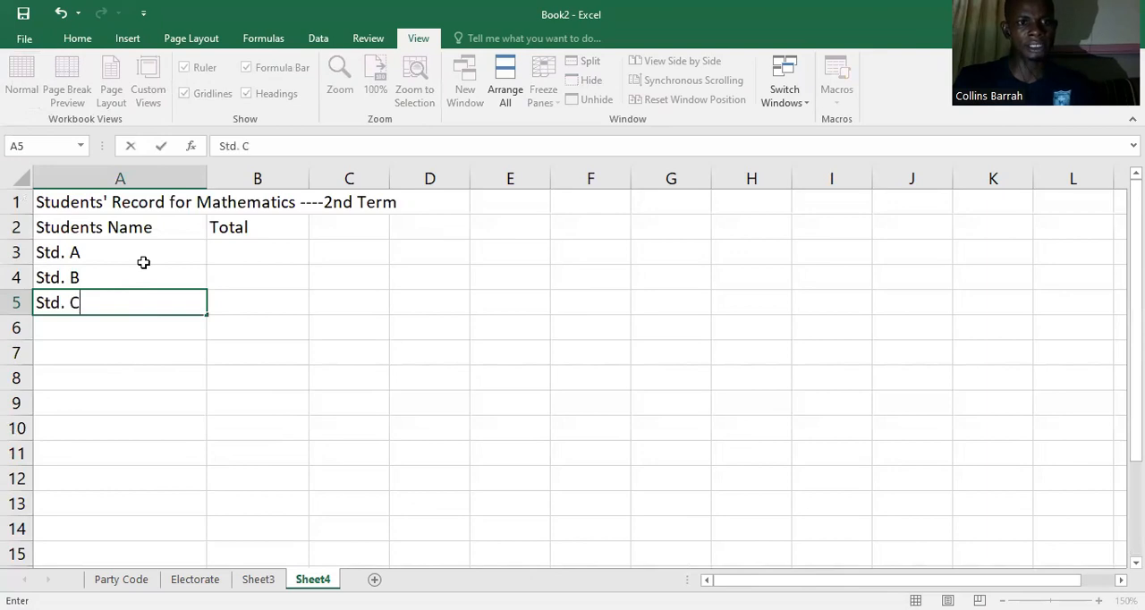
pyautogui.press('Return')
pyautogui.write('Std. D')
pyautogui.press('Return')
pyautogui.write('Std. F')
pyautogui.press('BackSpace')
pyautogui.write('E')
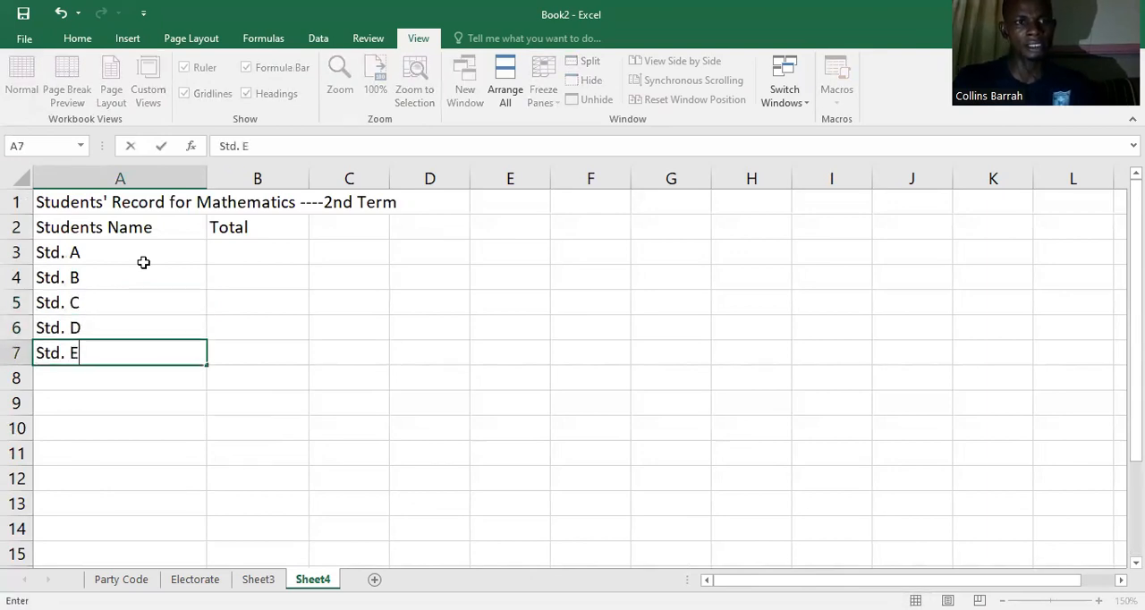
pyautogui.press('Return')
pyautogui.write('Std. F')
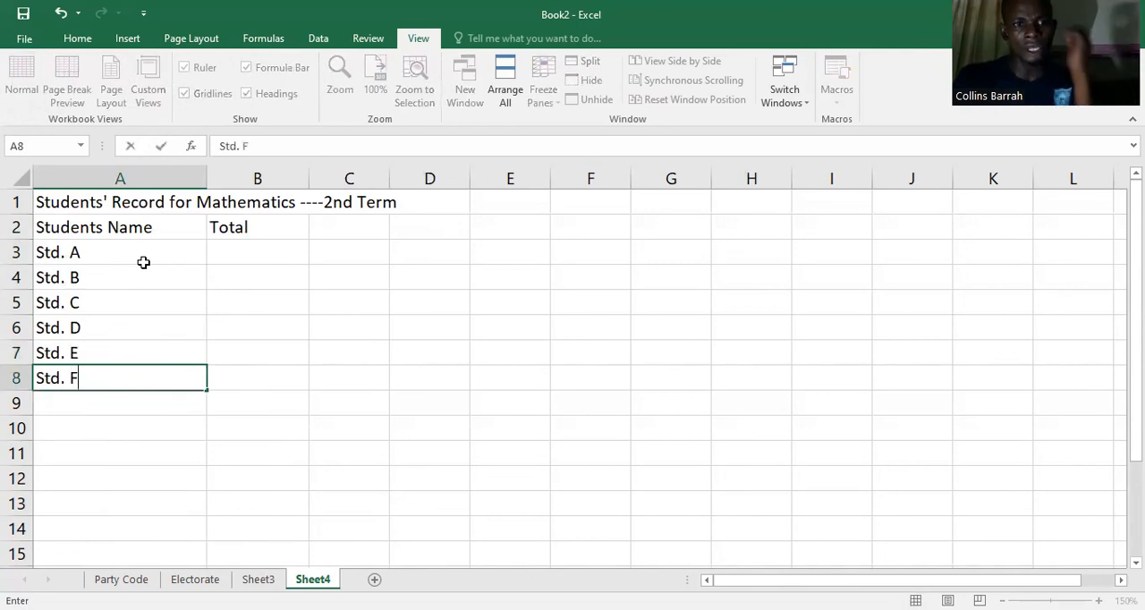
# Step: Enter the totals 40, 65 and 70 for Std. A, Std. B and Std. C in cells B3 to B5
pyautogui.click(248, 246)
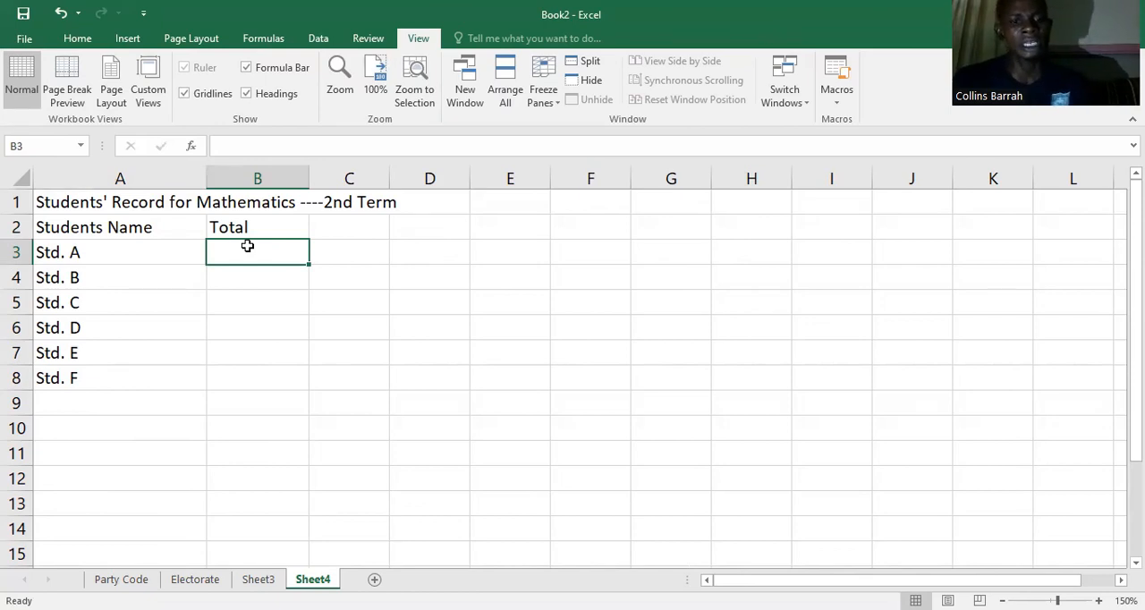
pyautogui.write('40')
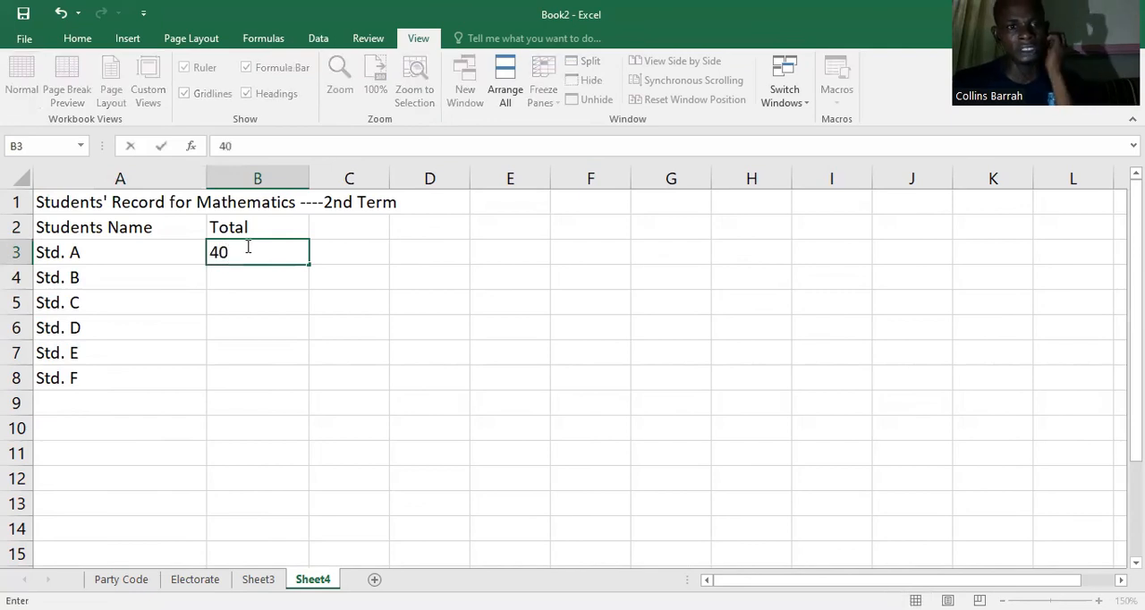
pyautogui.press('Return')
pyautogui.write('65')
pyautogui.press('Return')
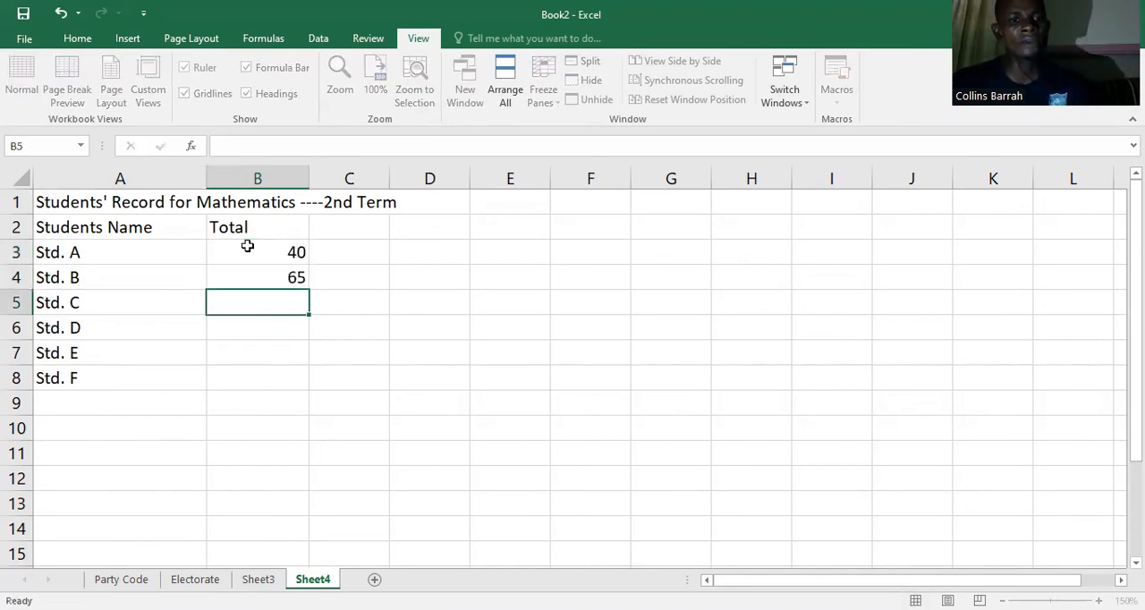
pyautogui.write('70')
pyautogui.press('Return')
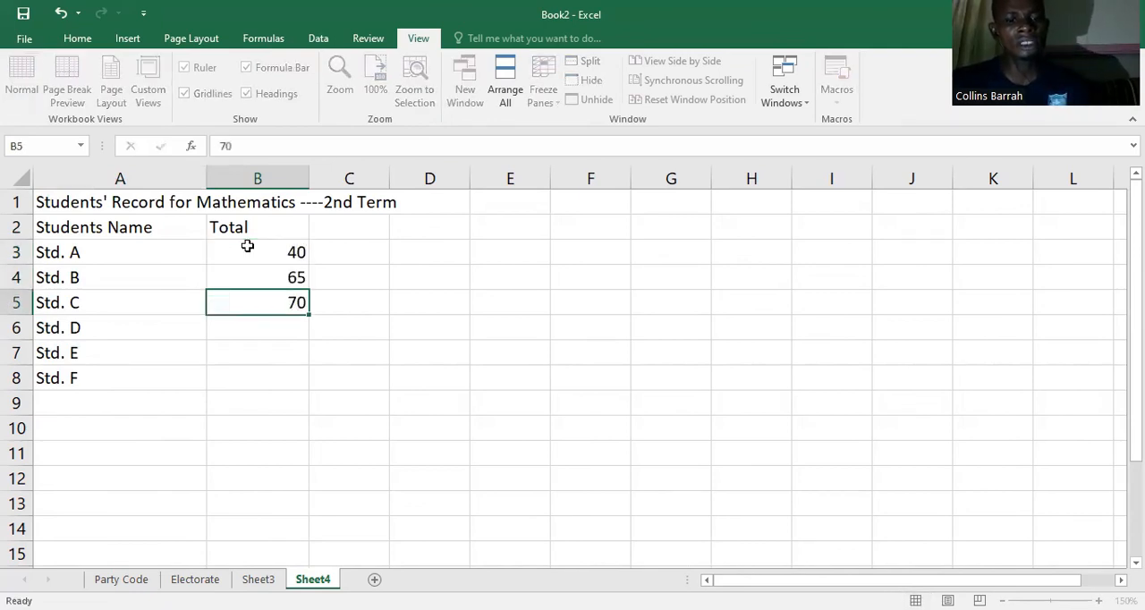
# Step: Enter the totals 29, 80 and 45 for Std. D, Std. E and Std. F in cells B6 to B8
pyautogui.write('29')
pyautogui.press('Return')
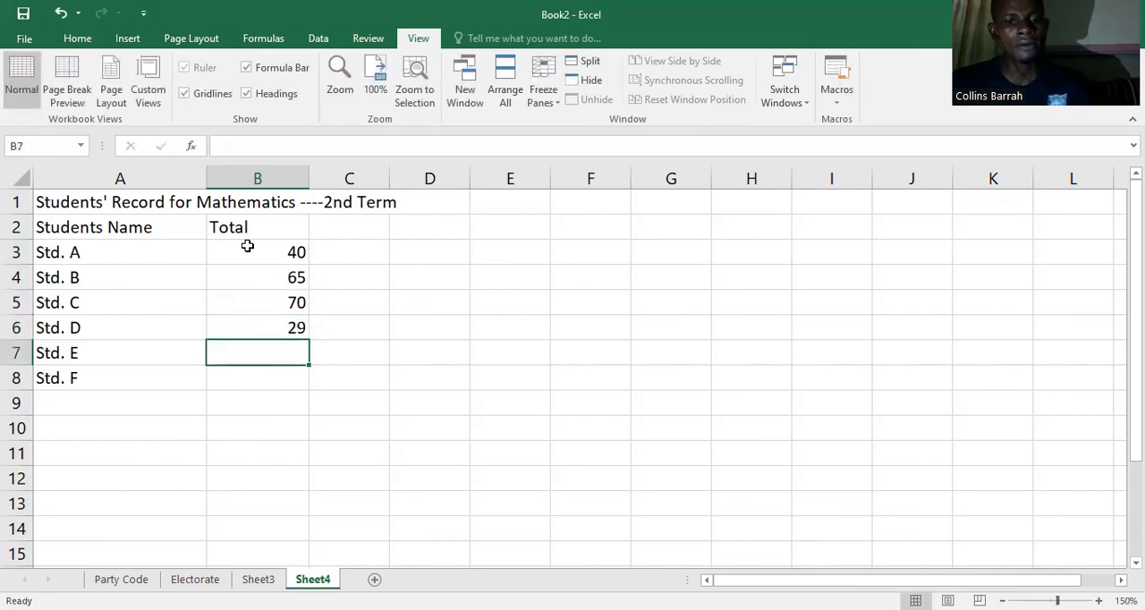
pyautogui.write('80')
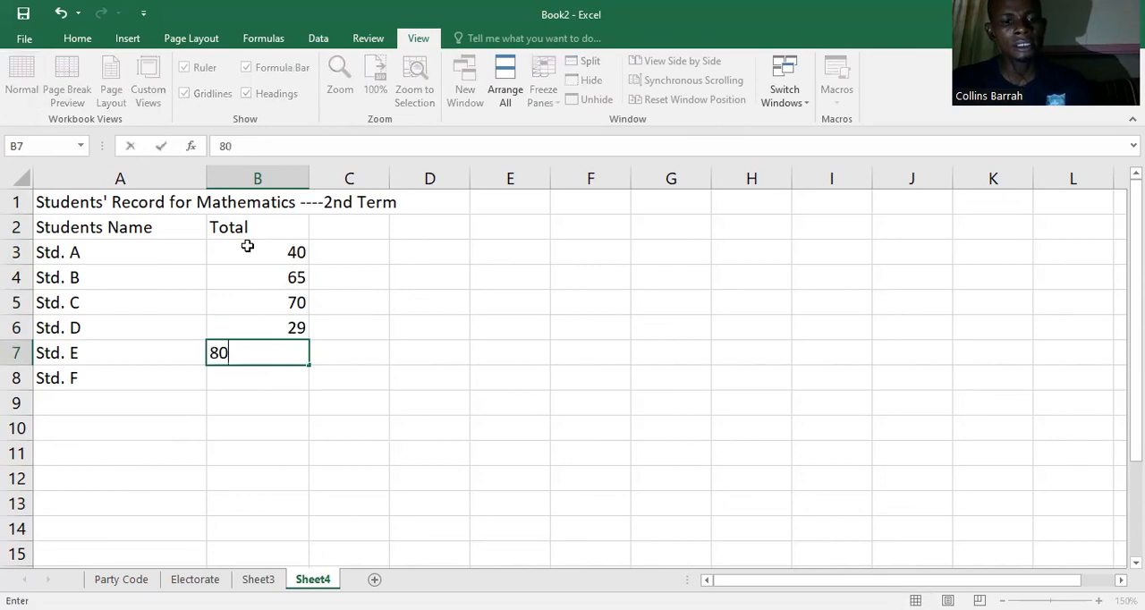
pyautogui.press('Return')
pyautogui.write('3')
pyautogui.press('BackSpace')
pyautogui.write('45')
pyautogui.press('Return')
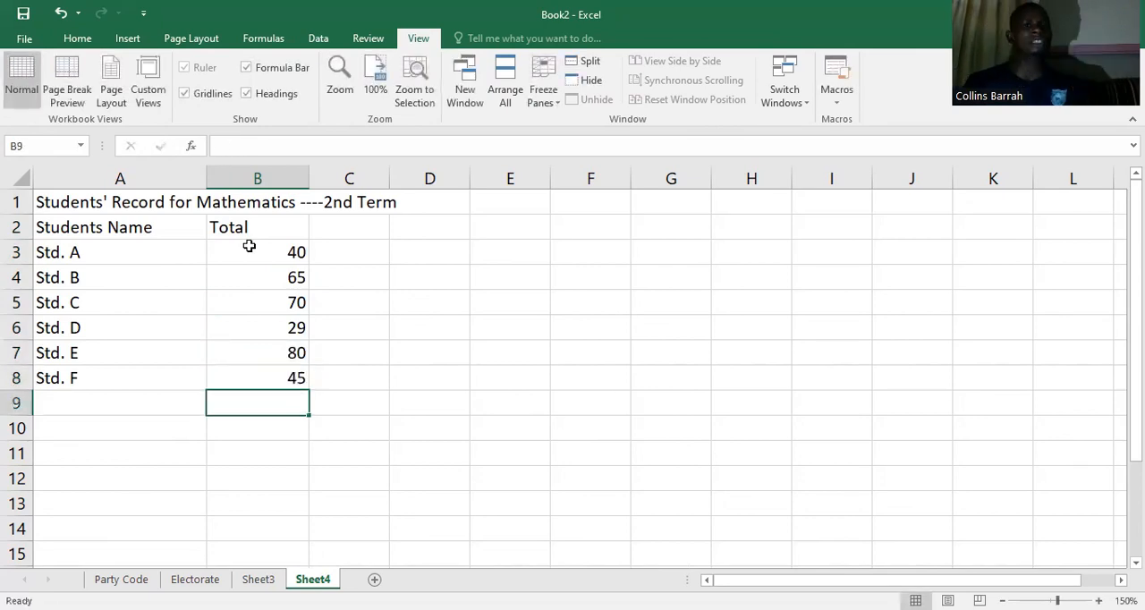
# Step: Add the column headings "AVG." in cell C2 and "Grade" in cell D2
pyautogui.click(354, 252)
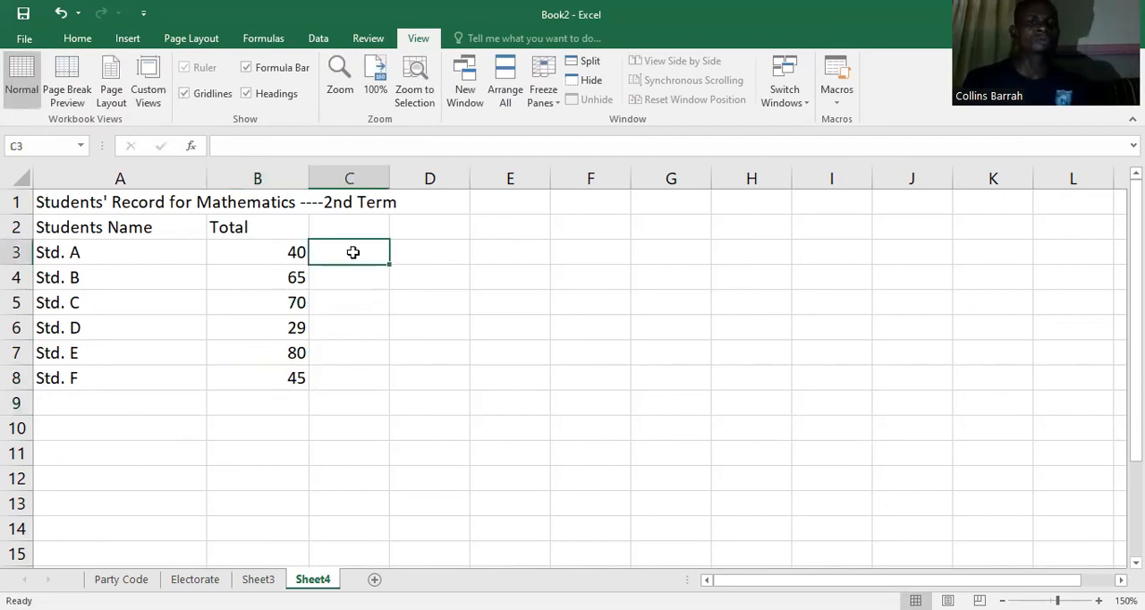
pyautogui.click(349, 229)
pyautogui.write('AVG.')
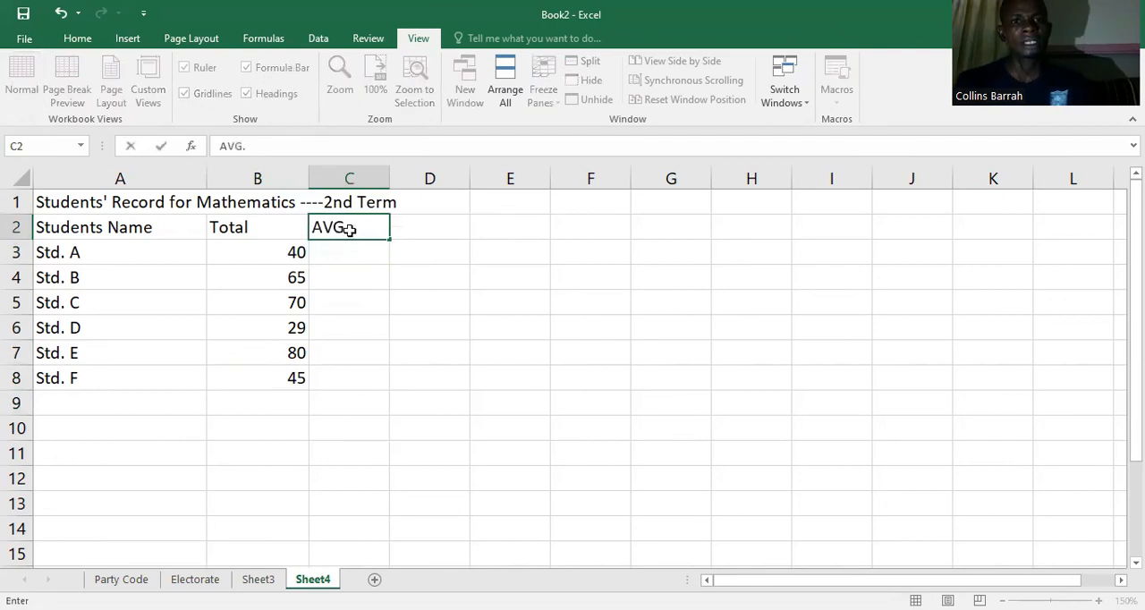
pyautogui.press('Tab')
pyautogui.write('Grade')
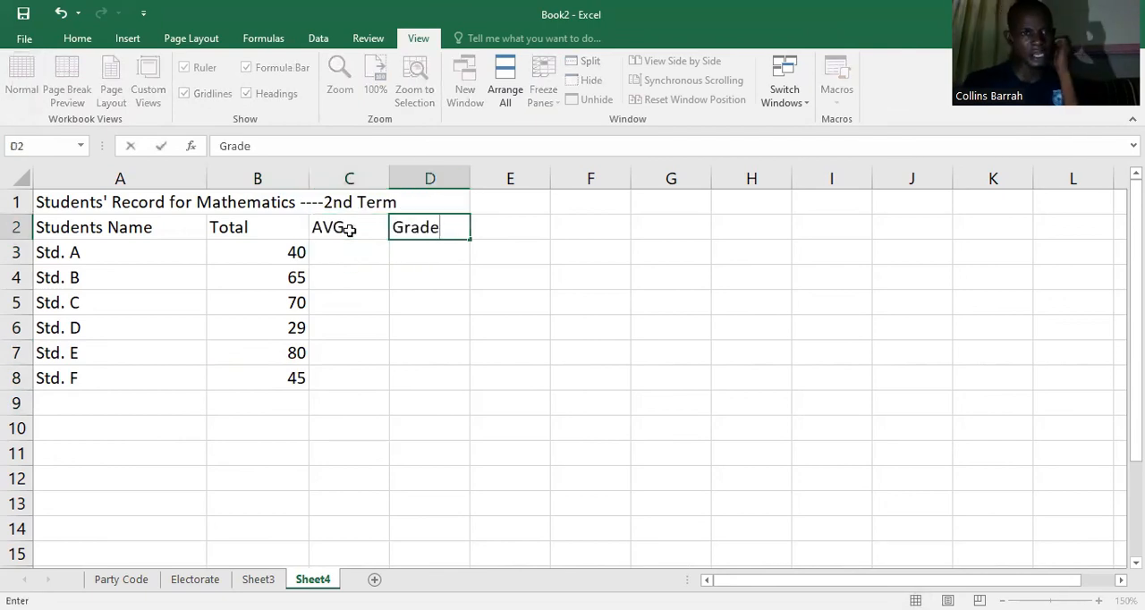
# Step: Calculate the average of all students' totals in cell C3 with the formula =AVERAGE(B3:B8)
pyautogui.click(348, 247)
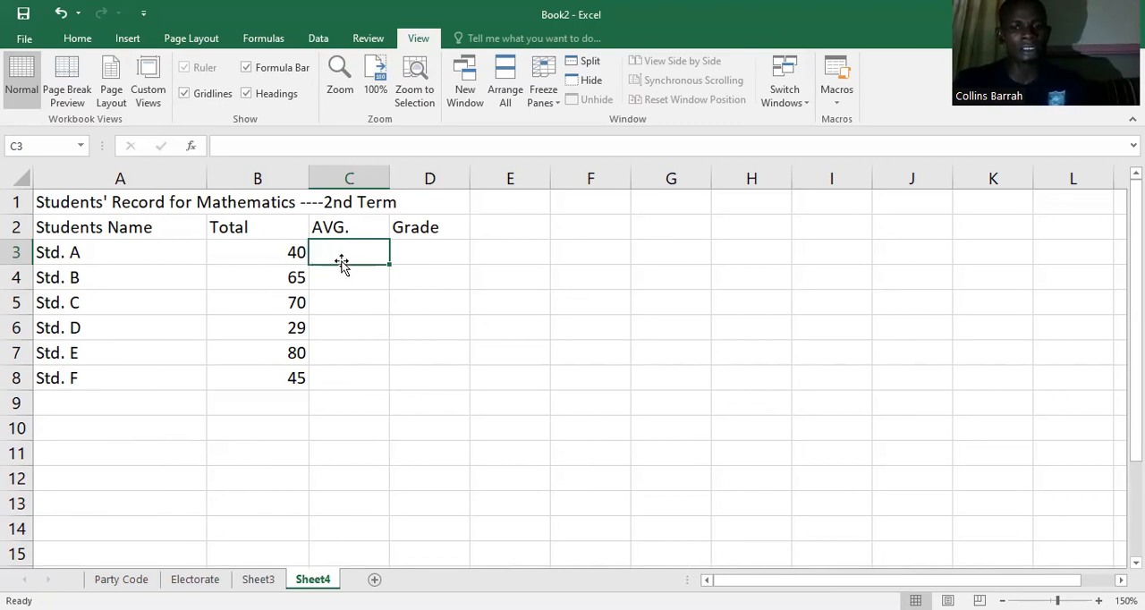
pyautogui.write('=')
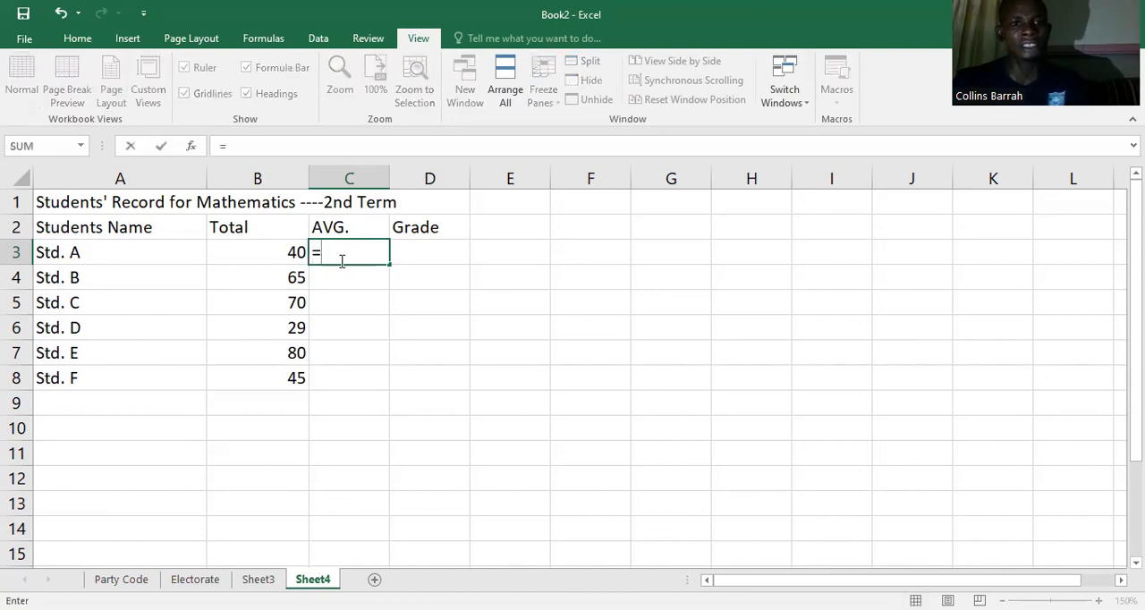
pyautogui.write('AVERAGW')
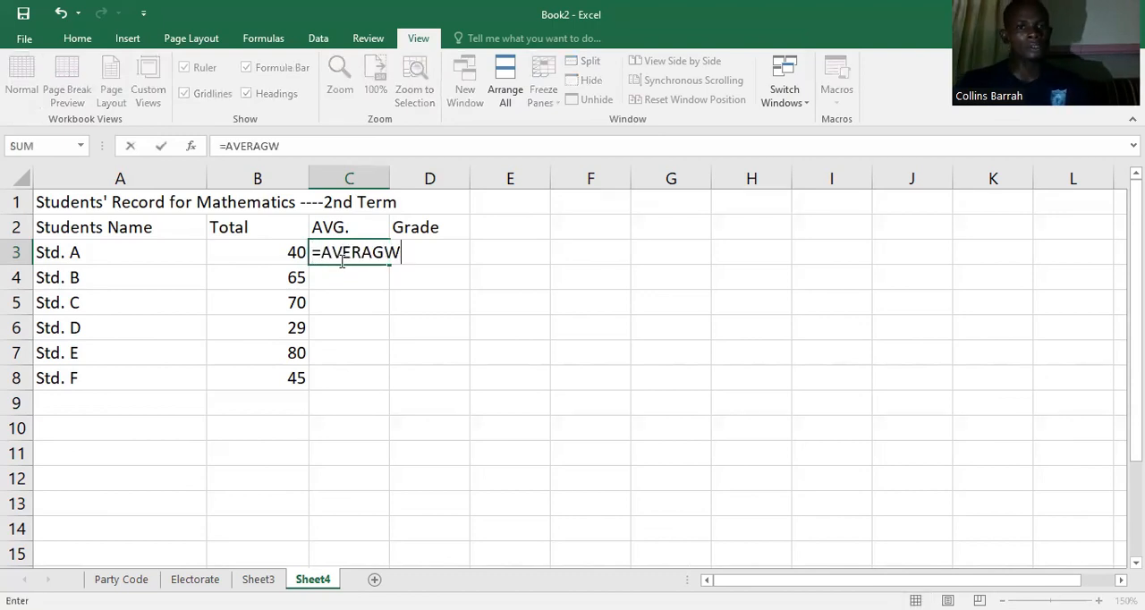
pyautogui.press('BackSpace')
pyautogui.write('E(')
pyautogui.click(288, 259)
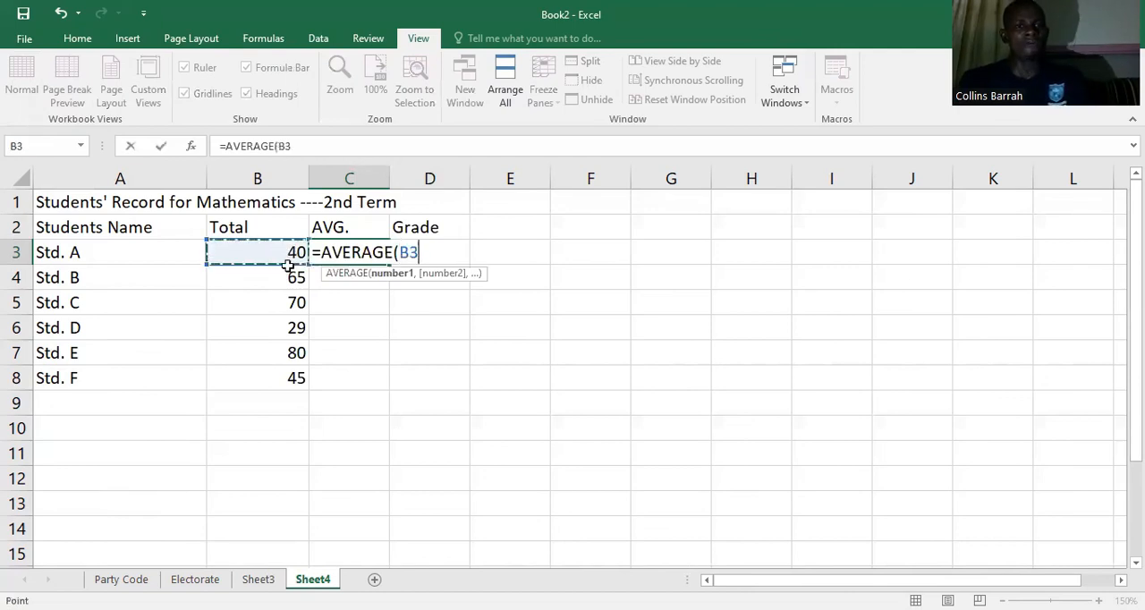
pyautogui.keyDown('shift'); pyautogui.click(293, 375); pyautogui.keyUp('shift')
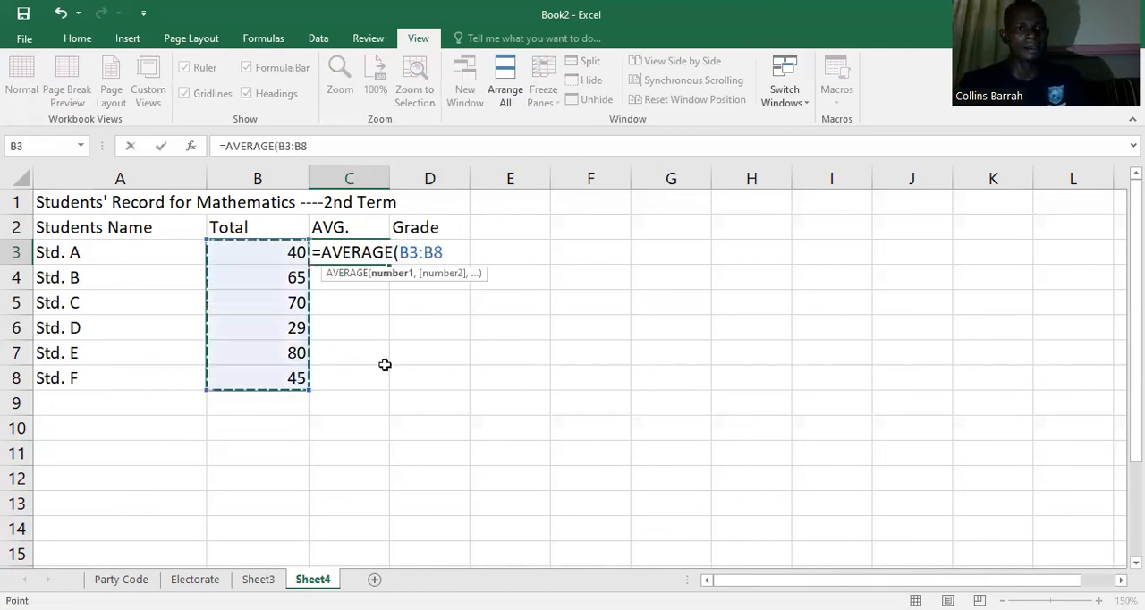
pyautogui.write(')')
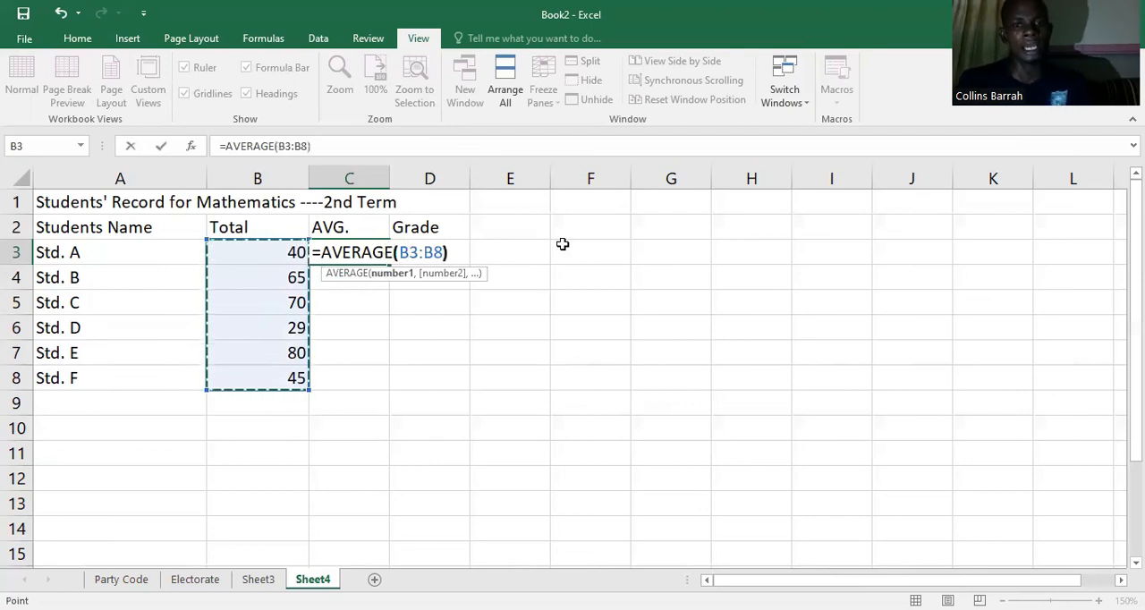
pyautogui.press('Return')
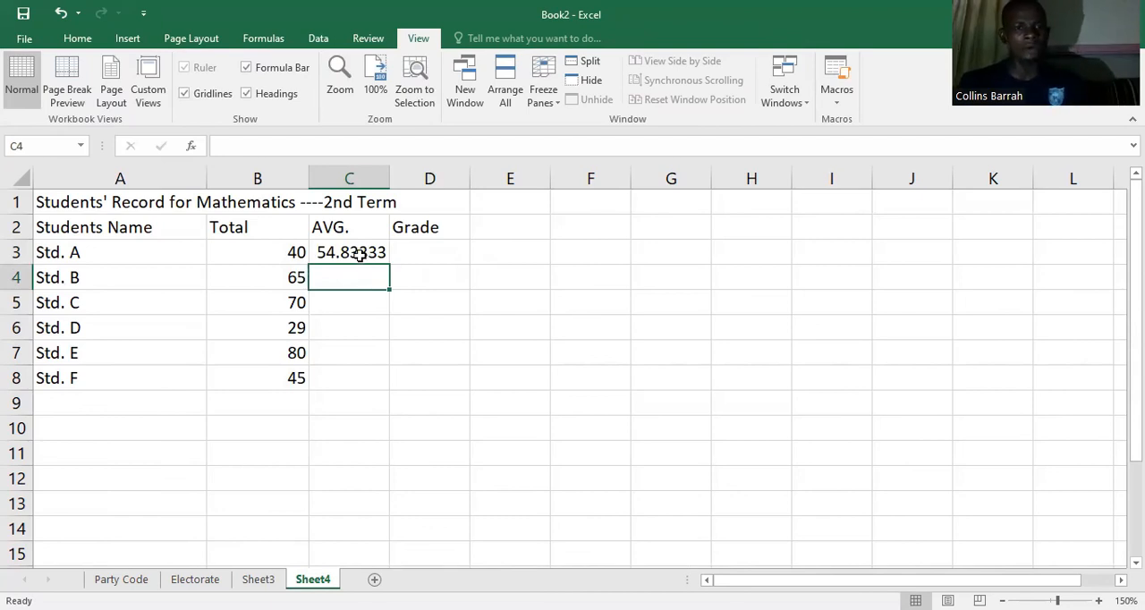
# Step: Format the average in cell C3 to show one decimal place and make it bold
pyautogui.click(358, 255)
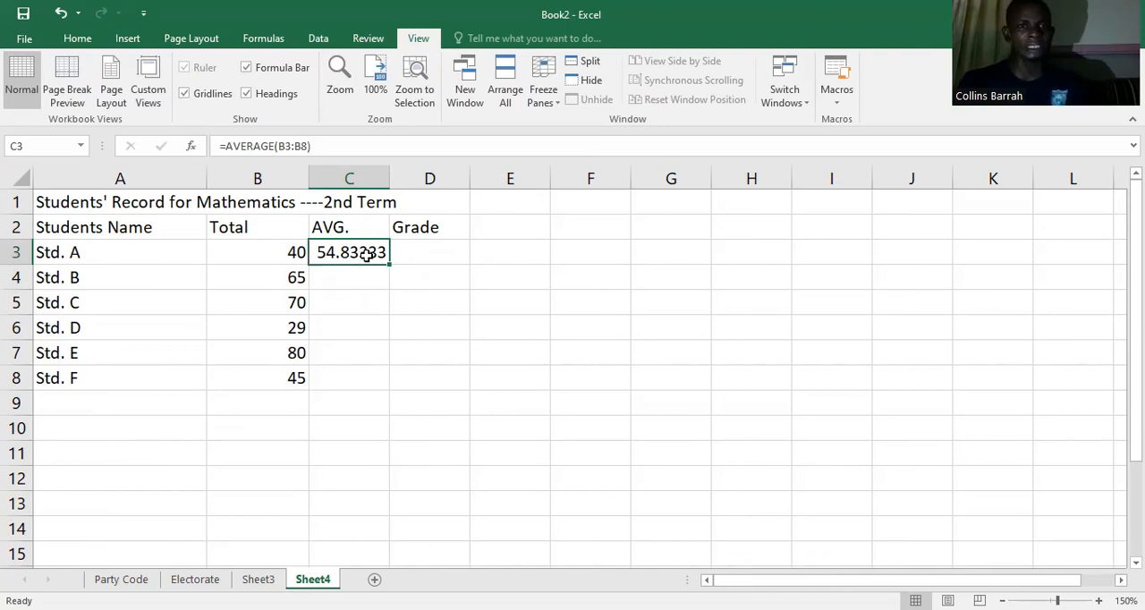
pyautogui.click(85, 42)
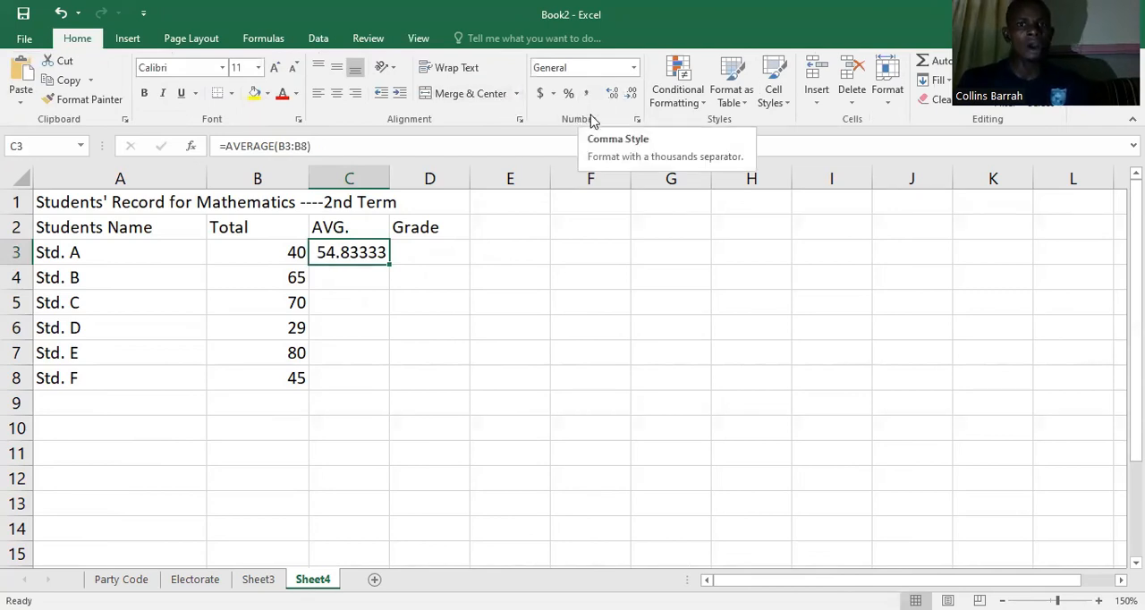
pyautogui.click(631, 95)
pyautogui.click(631, 94)
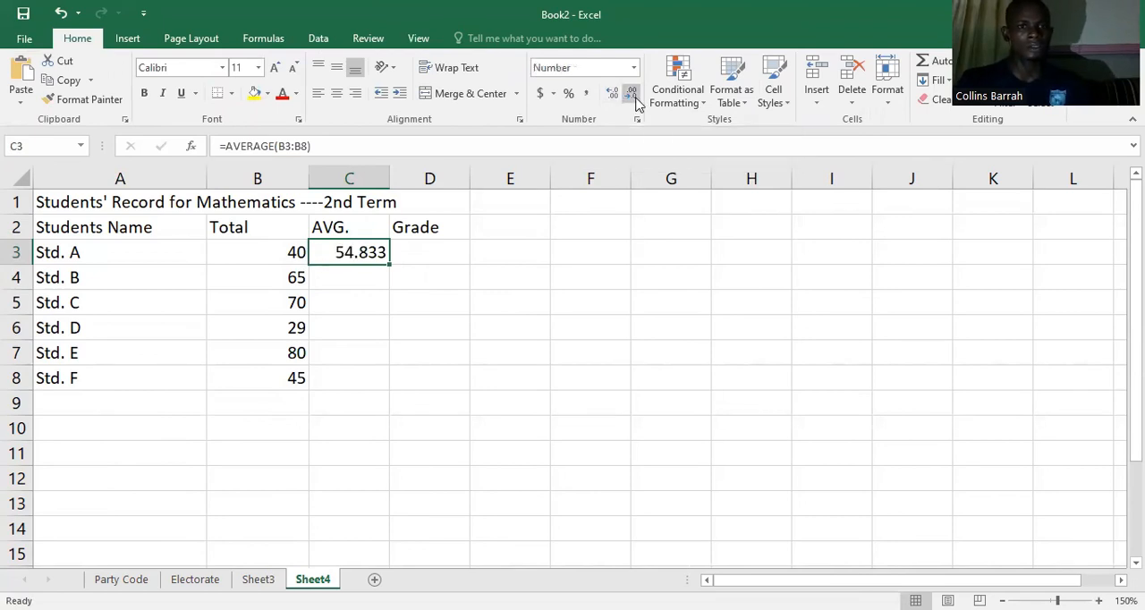
pyautogui.click(632, 95)
pyautogui.click(631, 95)
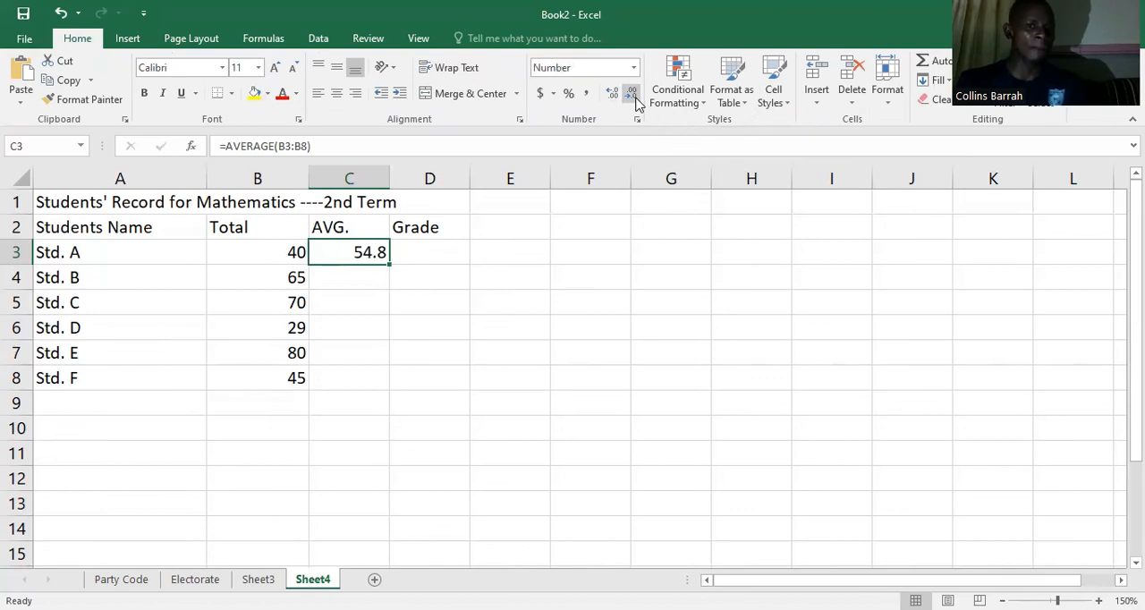
pyautogui.click(632, 95)
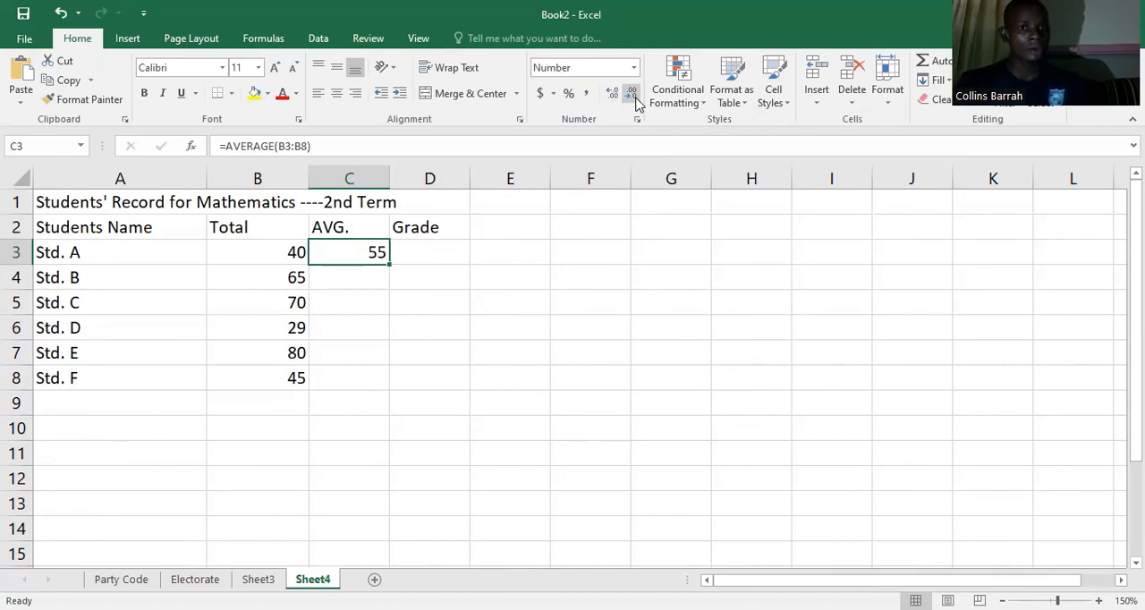
pyautogui.click(614, 96)
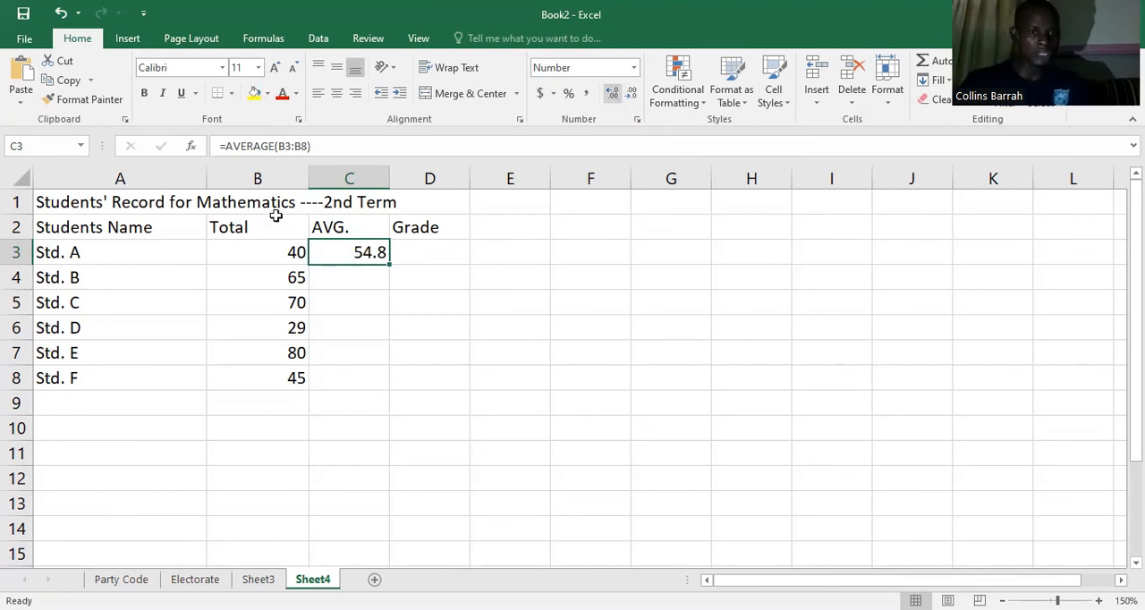
pyautogui.hotkey('ctrl', 'b')
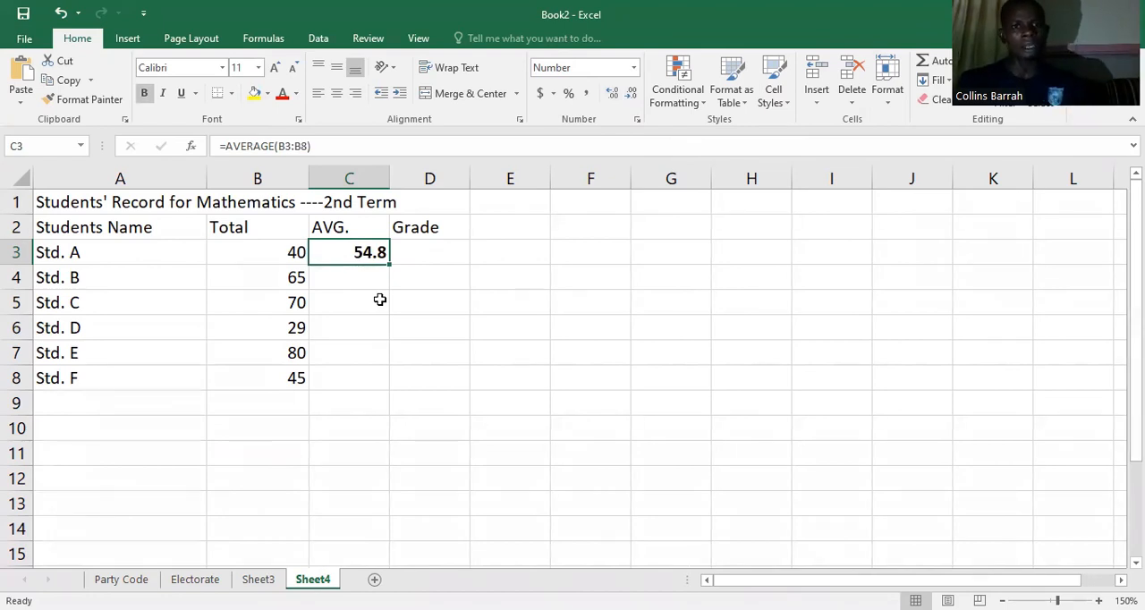
# Step: Start a grading key below the table by entering "70-100...A" in cell E10
pyautogui.click(435, 251)
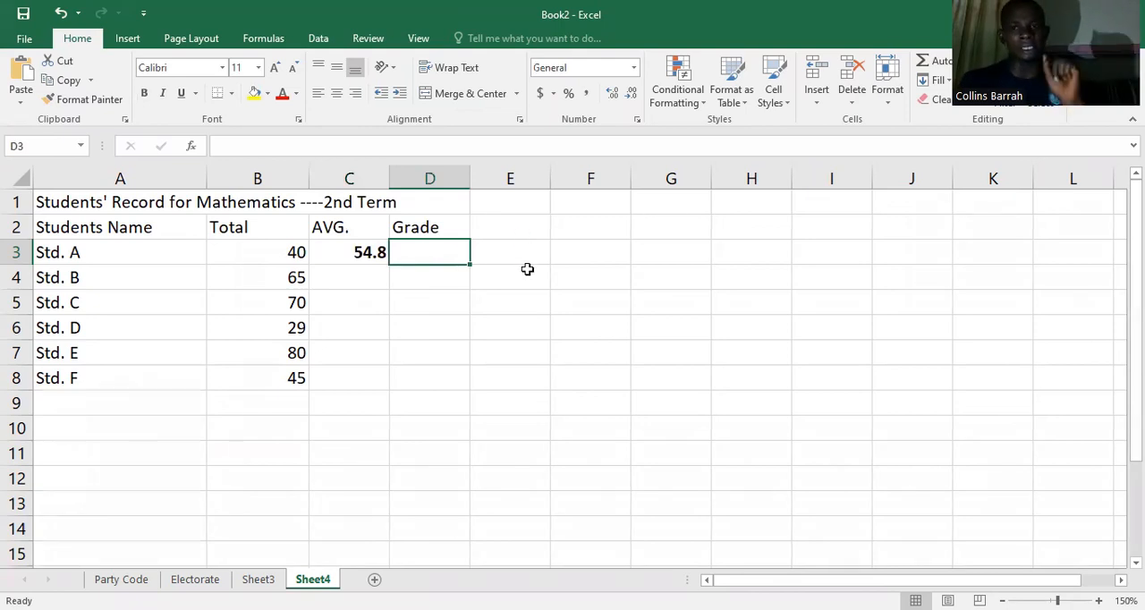
pyautogui.click(496, 428)
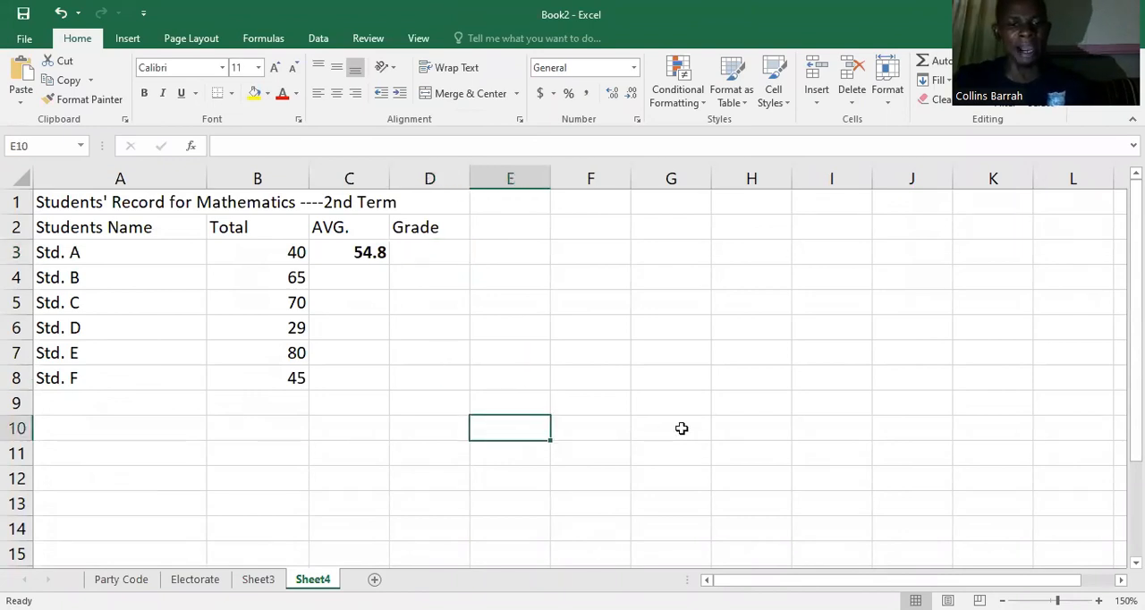
pyautogui.write('70-')
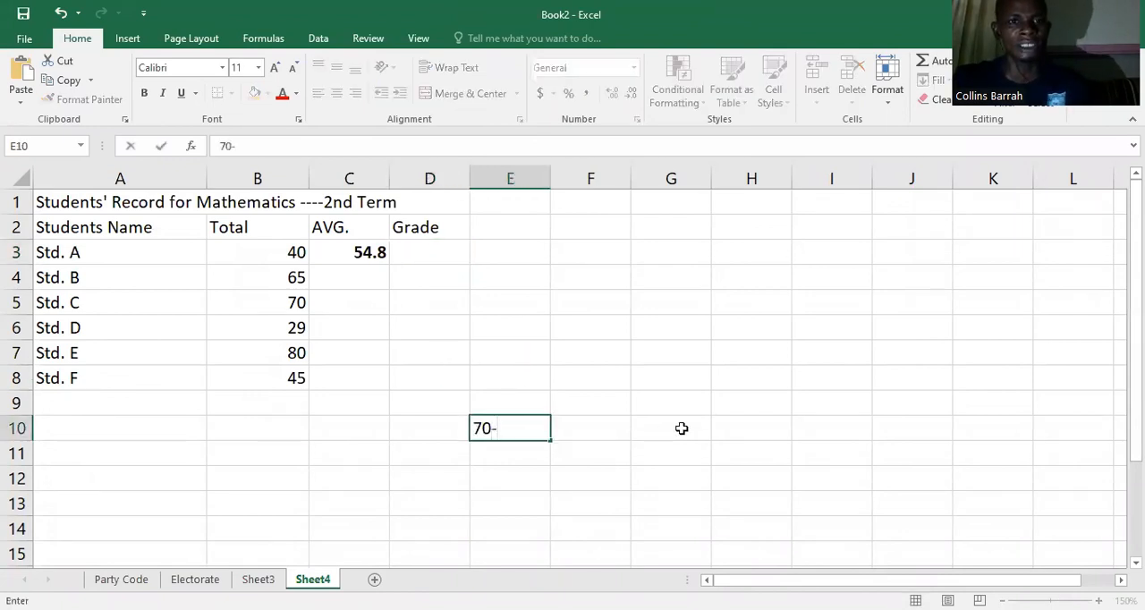
pyautogui.write('100')
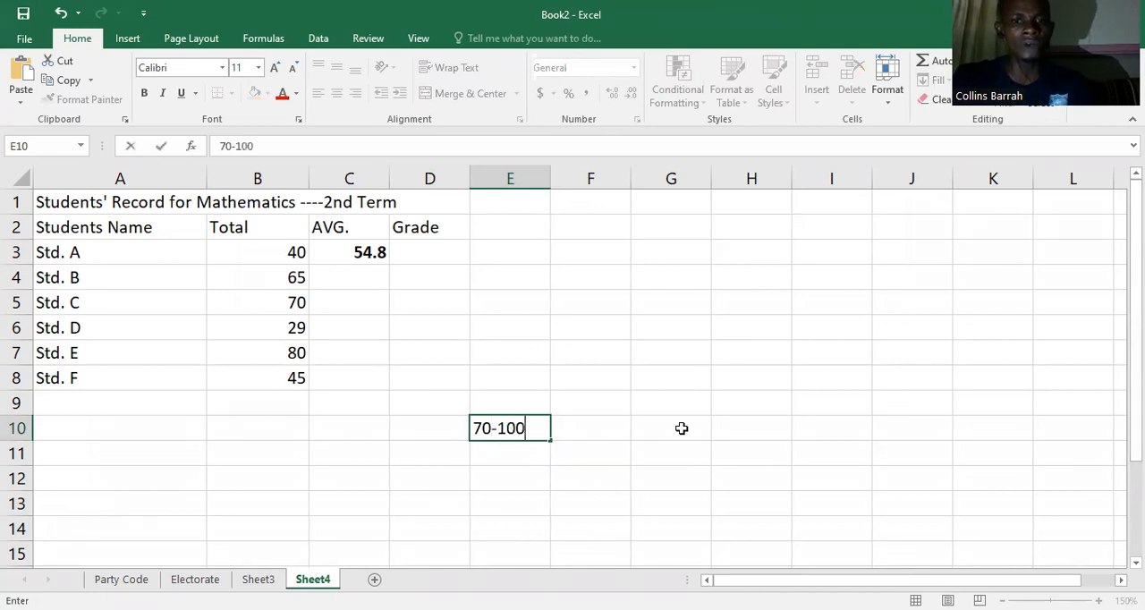
pyautogui.write('...A')
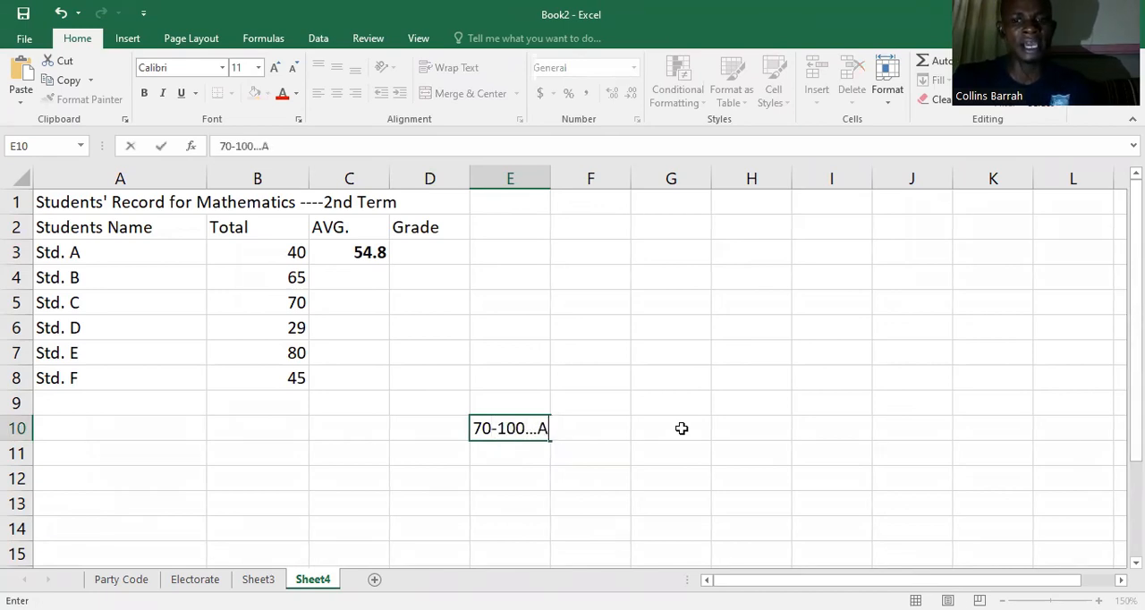
pyautogui.press('Return')
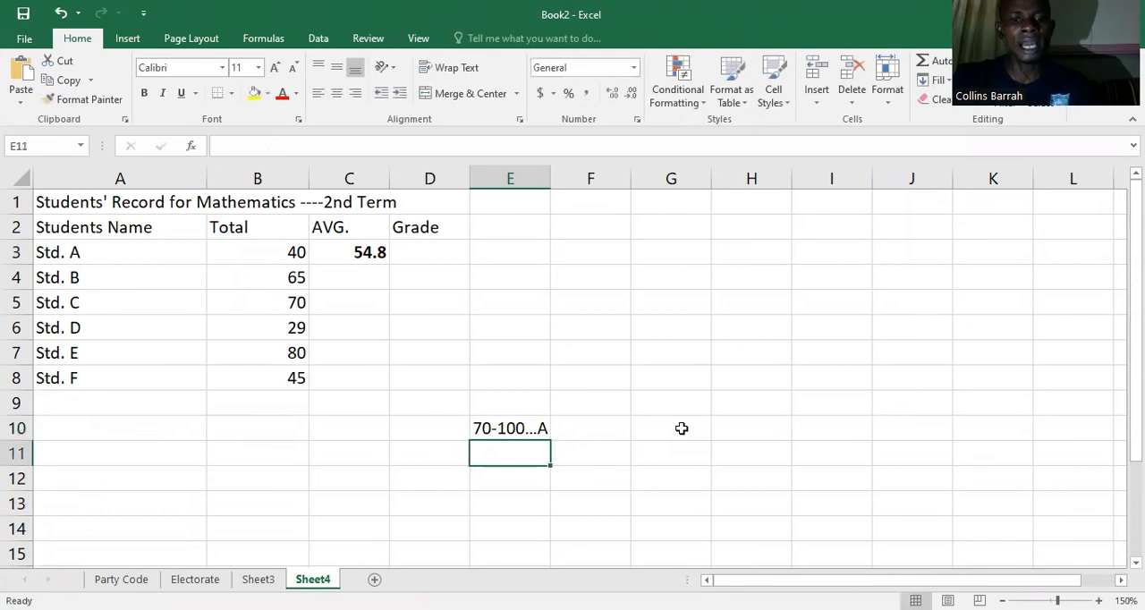
# Step: Continue the grading key with "60-69... B" in cell E11 and "50-59.. C" in cell E12
pyautogui.write('60-69... B')
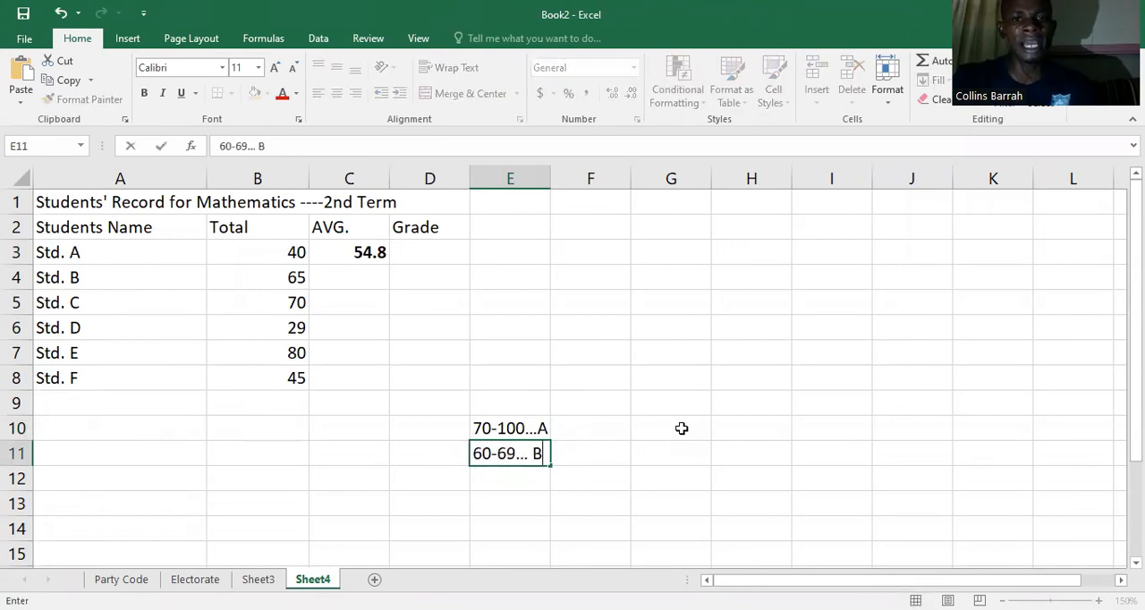
pyautogui.press('Return')
pyautogui.write('50')
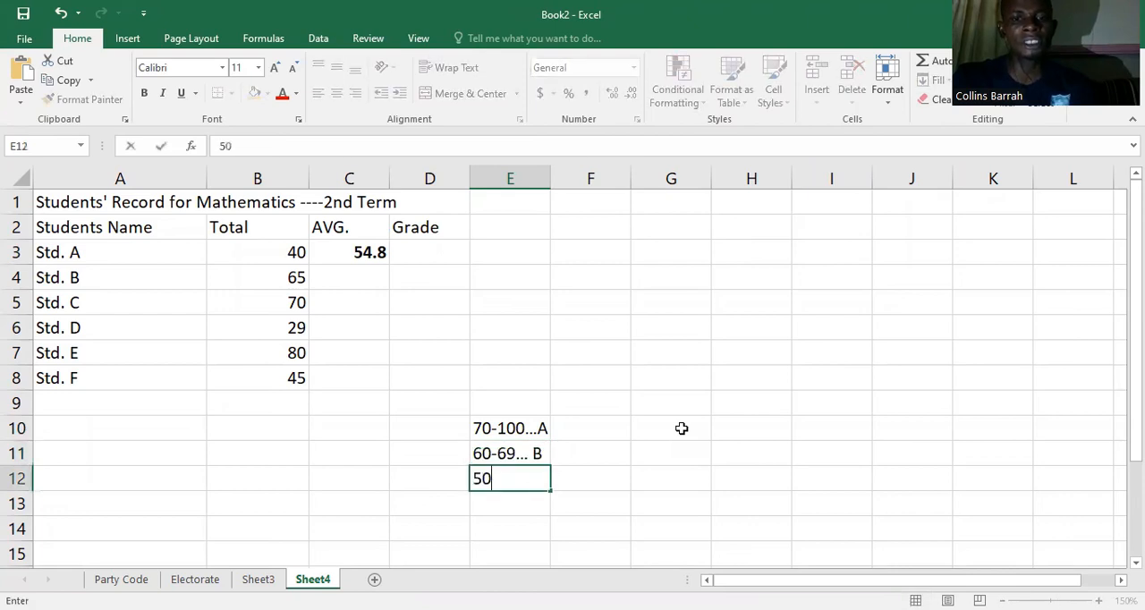
pyautogui.write('-59.')
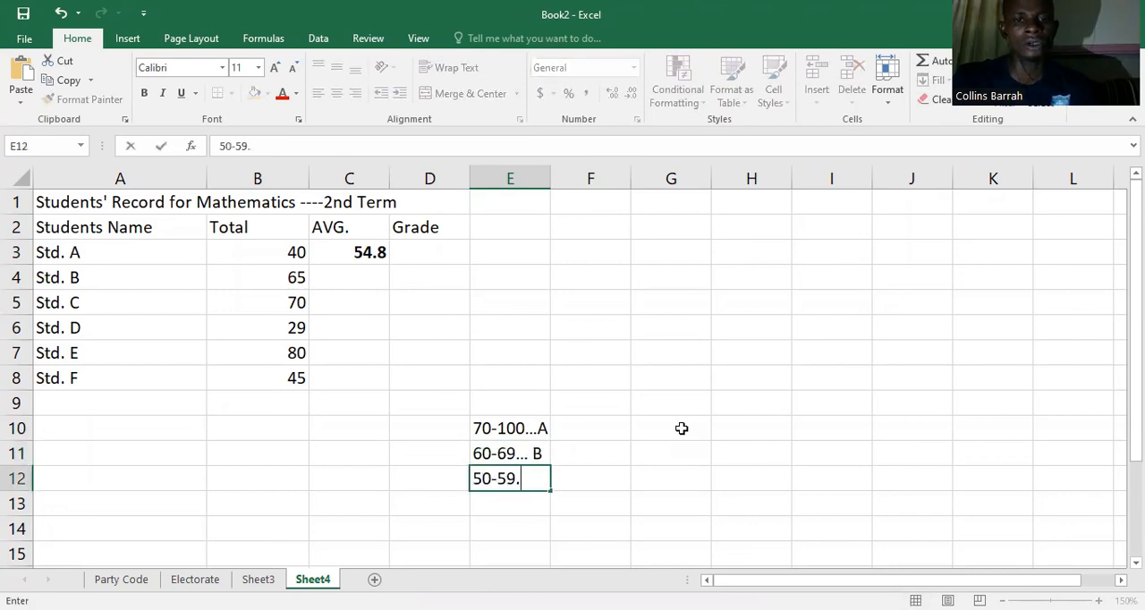
pyautogui.write('. C')
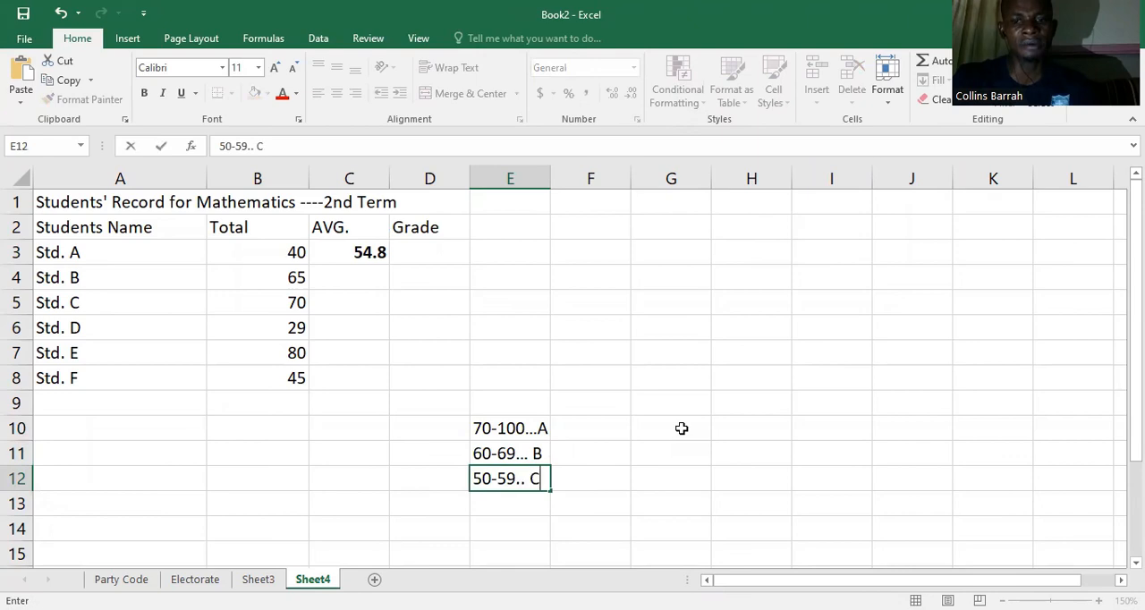
pyautogui.press('Return')
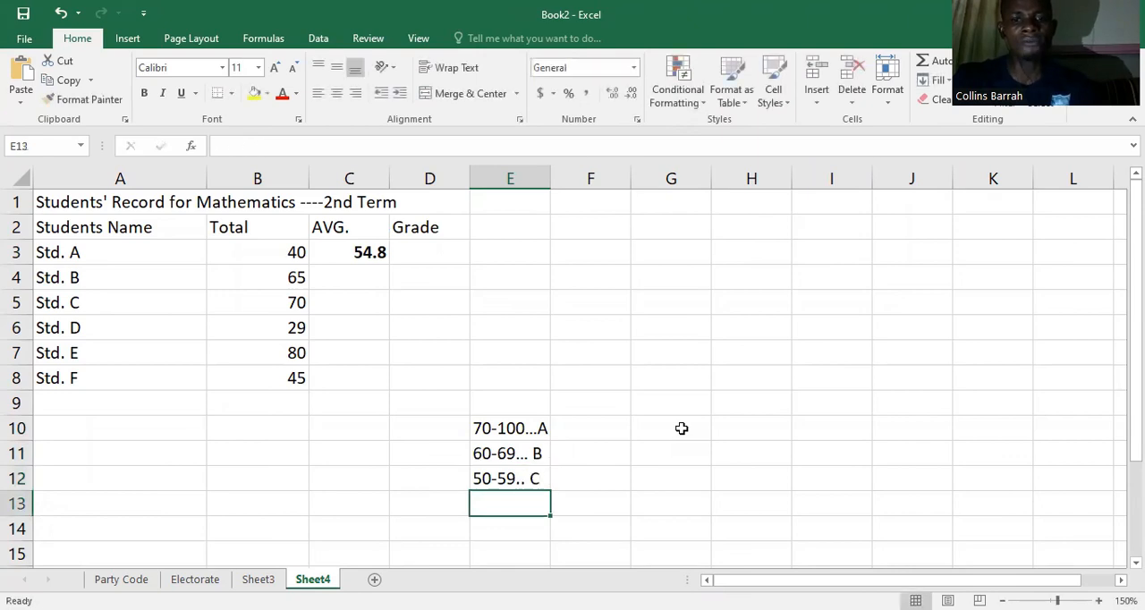
# Step: Add the D range to the grading key by entering "40-49...D" in cell E13
pyautogui.write('40-49...d')
pyautogui.press('BackSpace')
pyautogui.write('D')
pyautogui.press('Return')
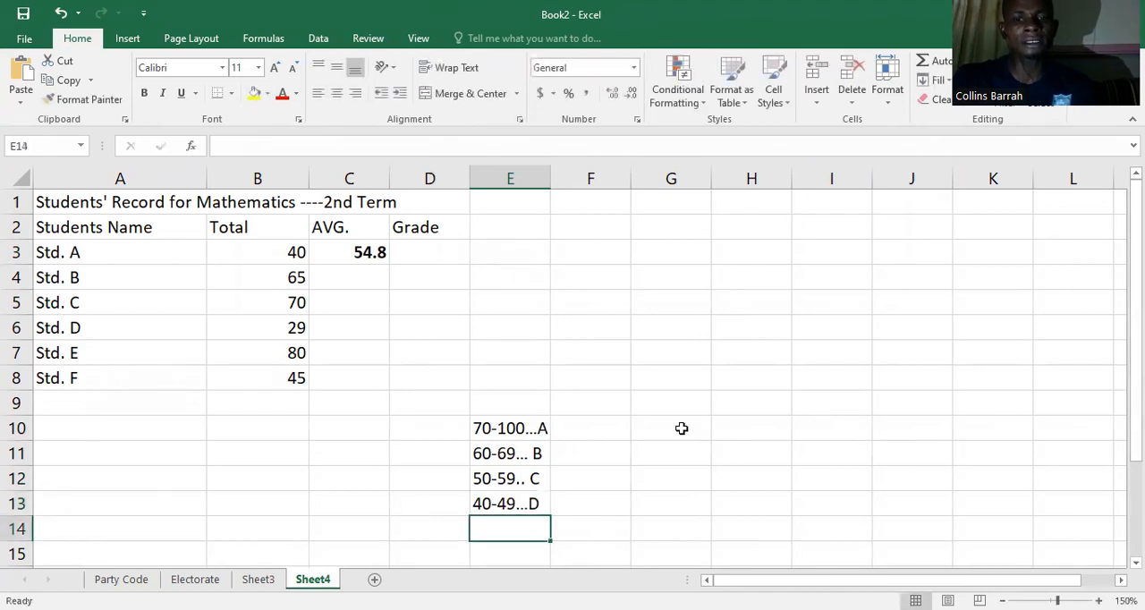
# Step: Complete the grading key by entering "0-39...F" in cell E14
pyautogui.write('0-')
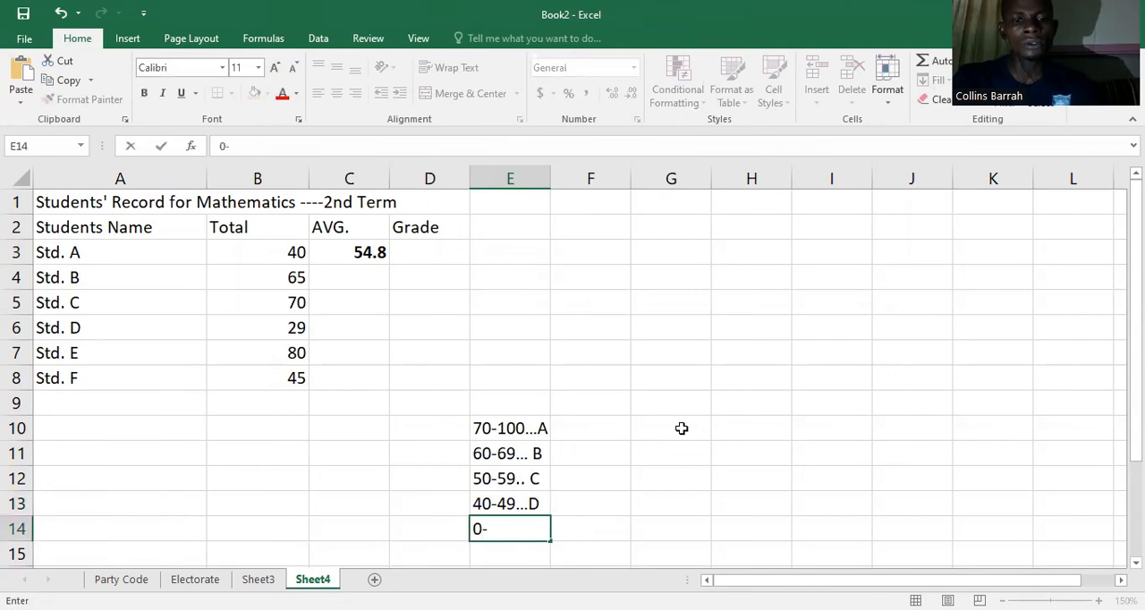
pyautogui.write('39...F')
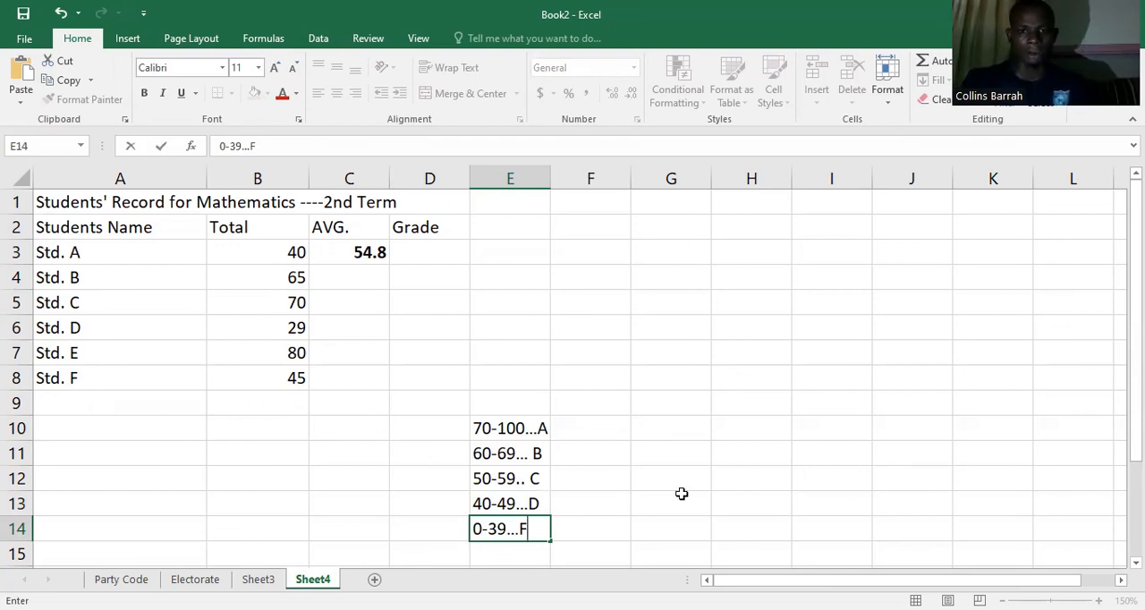
pyautogui.click(557, 524)
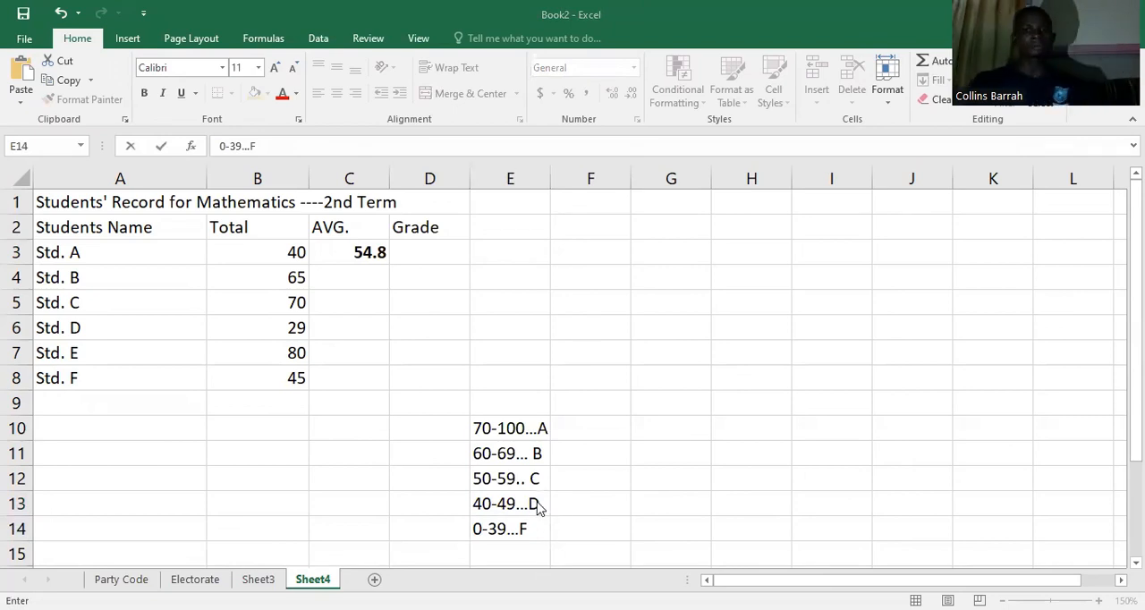
pyautogui.click(505, 427)
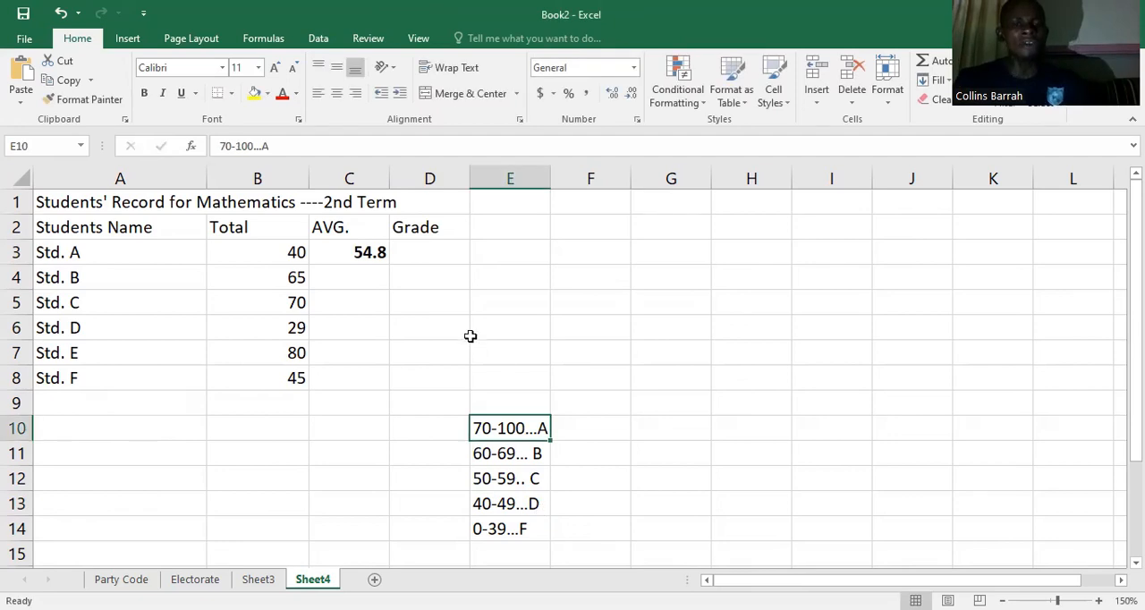
# Step: Start the grade formula for Std. A in cell D3 with =IF(B3>=70,"A"
pyautogui.click(431, 255)
pyautogui.write('=')
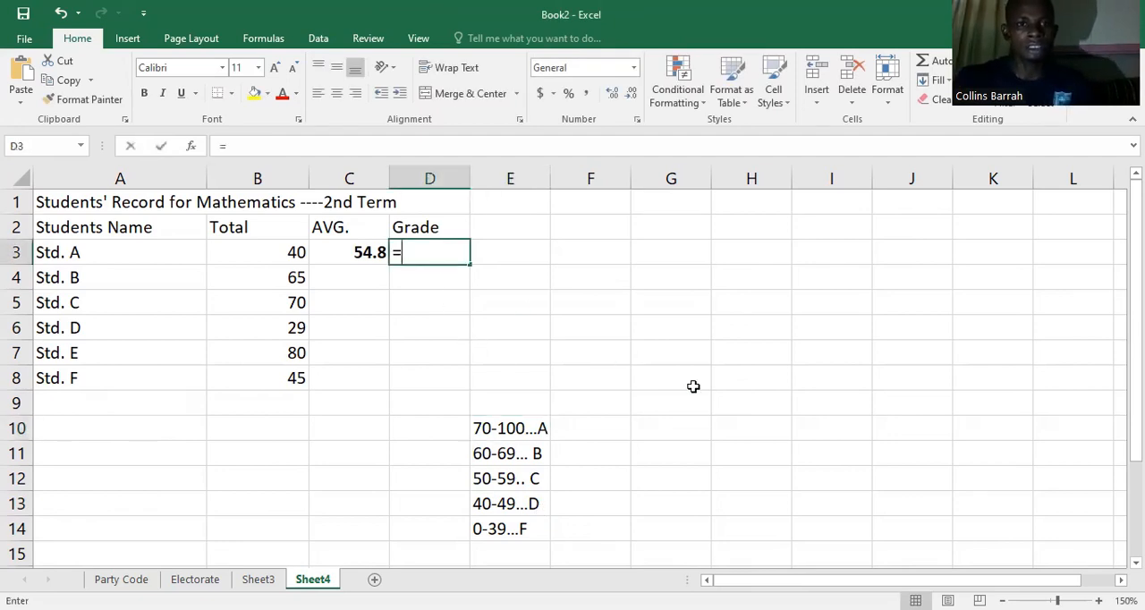
pyautogui.write('I')
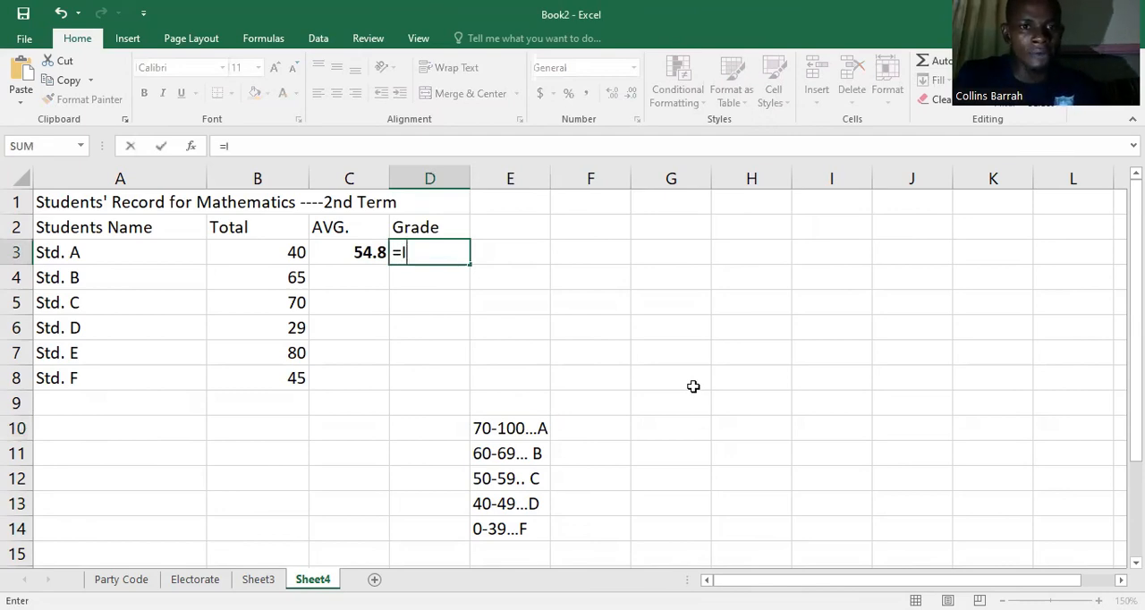
pyautogui.write('F(')
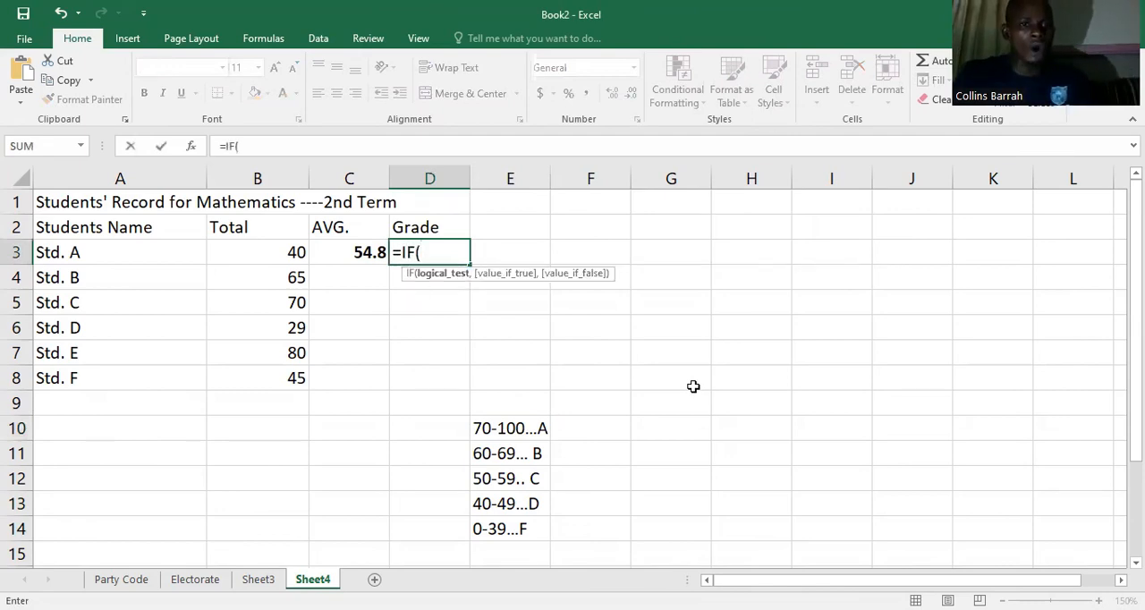
pyautogui.click(292, 253)
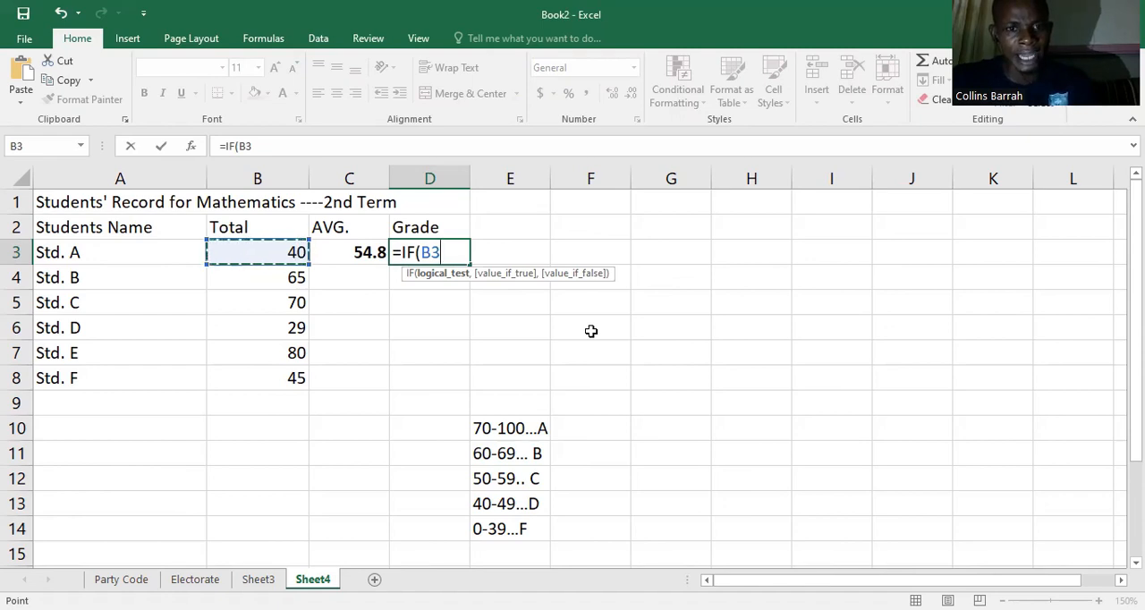
pyautogui.write('>=70')
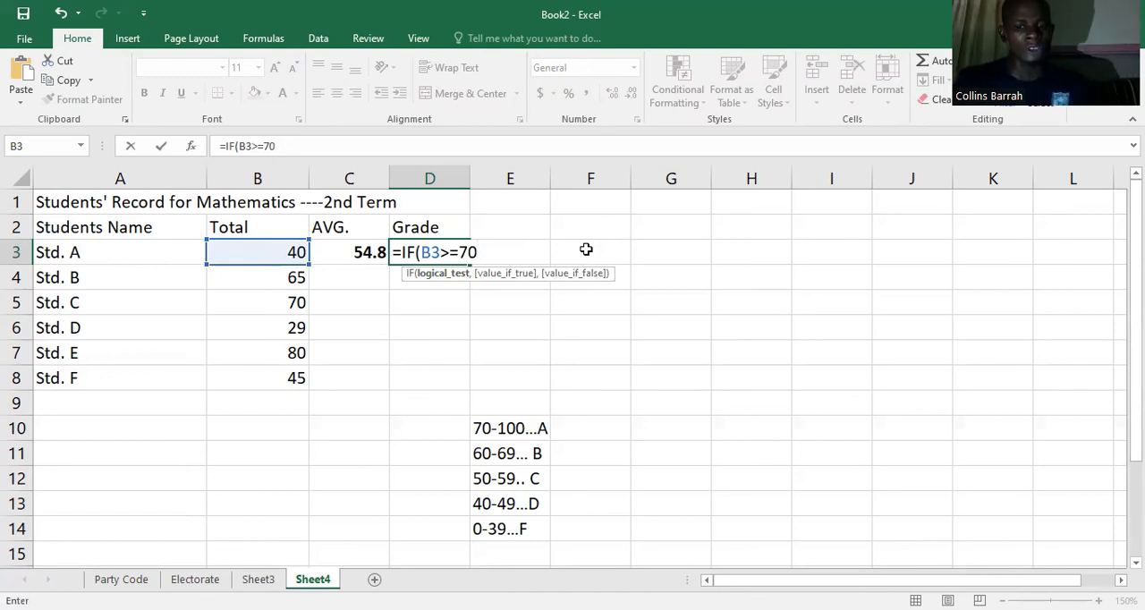
pyautogui.write(',')
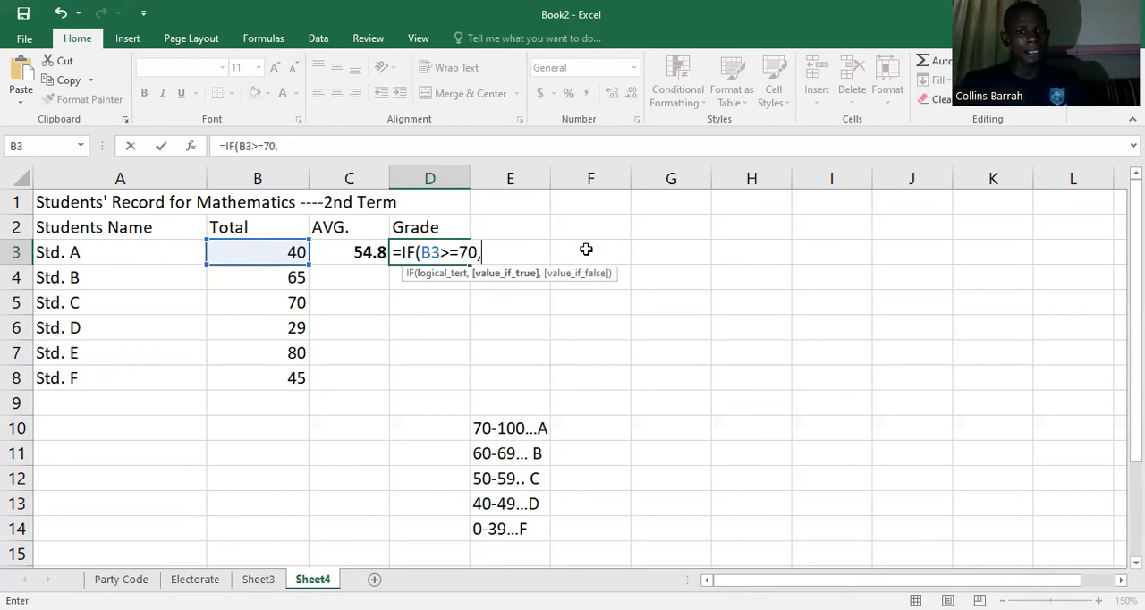
pyautogui.write('"')
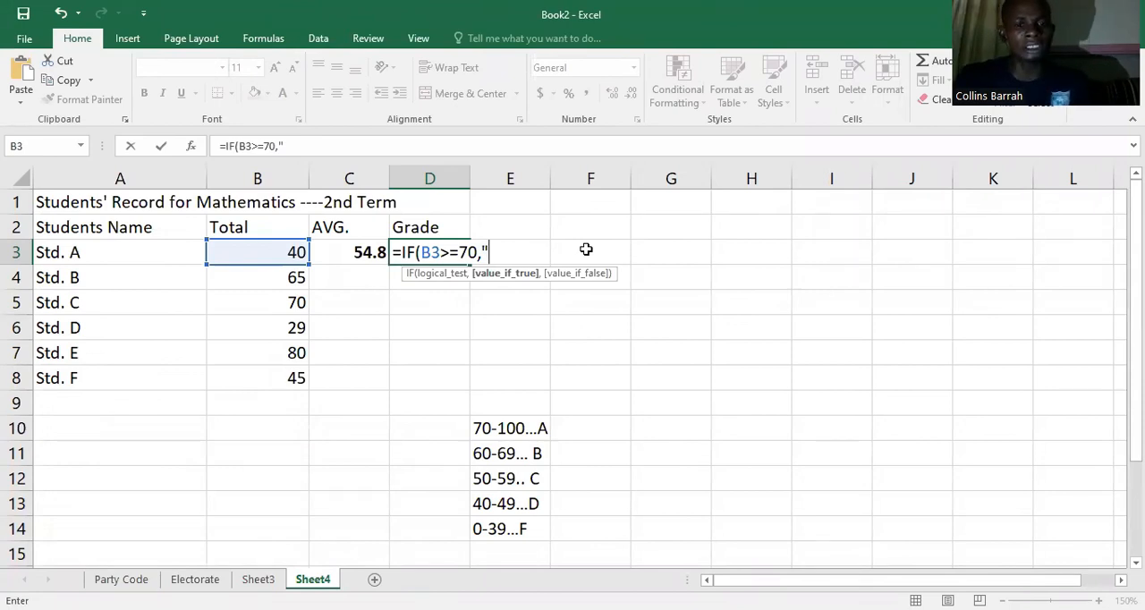
pyautogui.write('A')
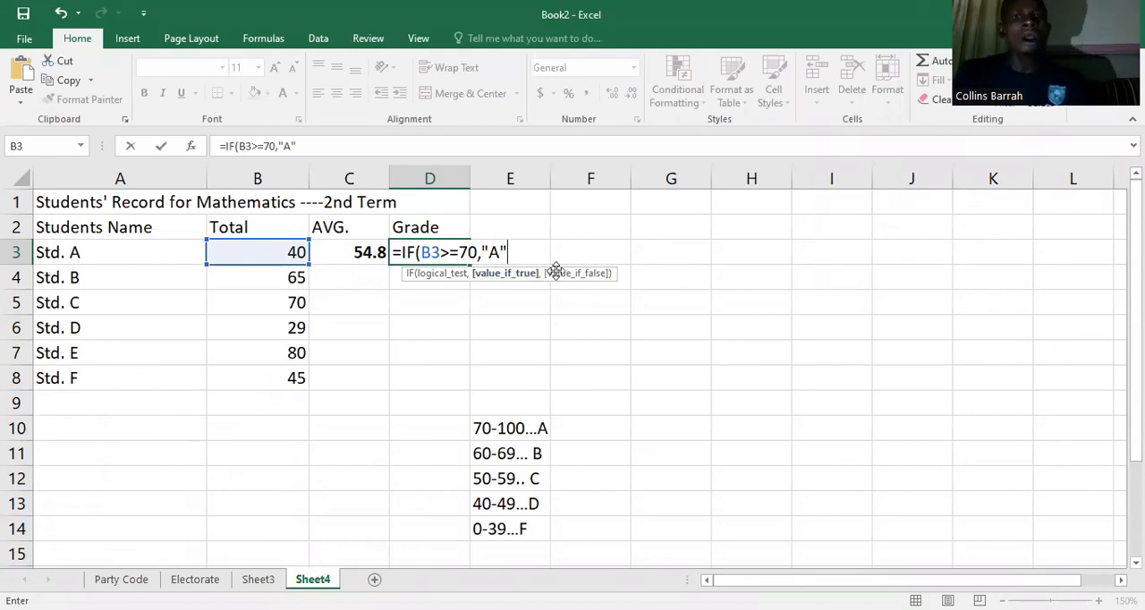
# Step: Extend the D3 formula with a nested condition for grade B: ,IF(B3>=60,"B"
pyautogui.write(',')
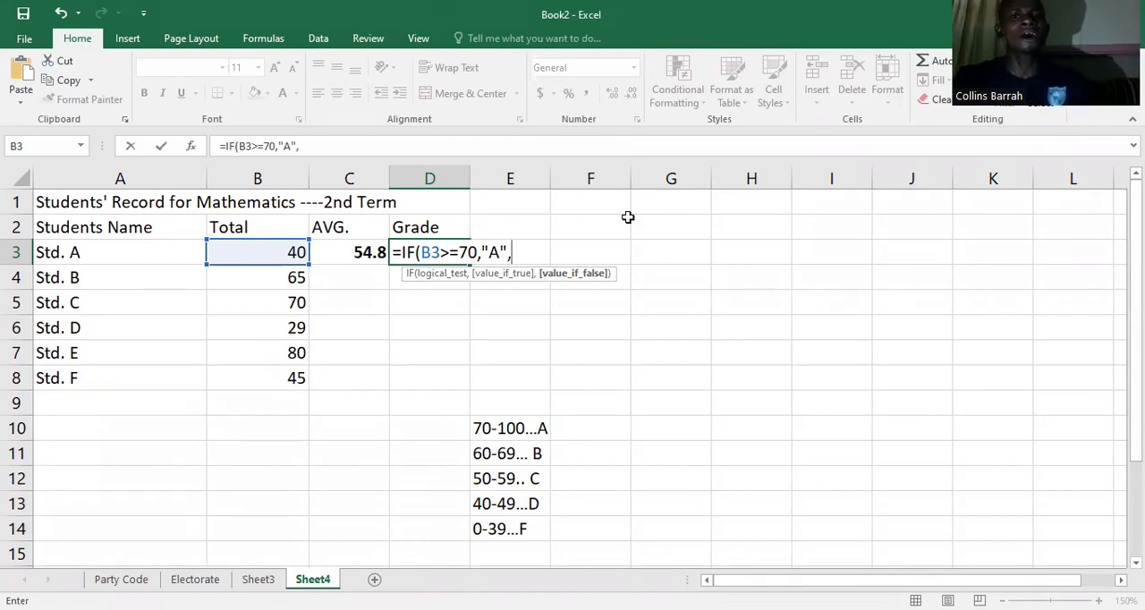
pyautogui.write('IF(B3')
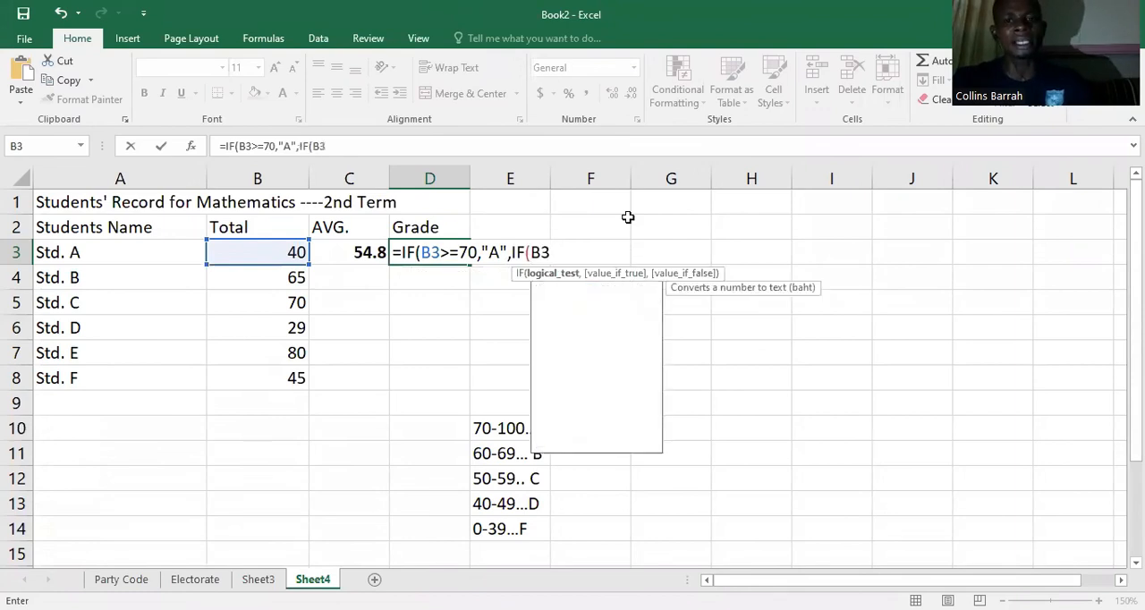
pyautogui.write('>=')
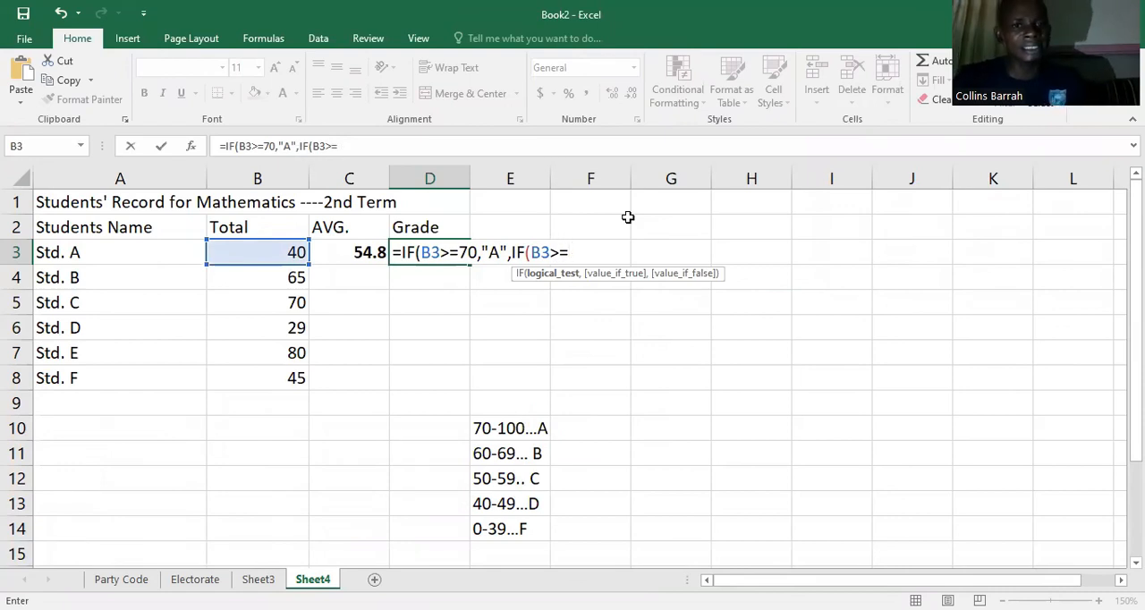
pyautogui.write('60')
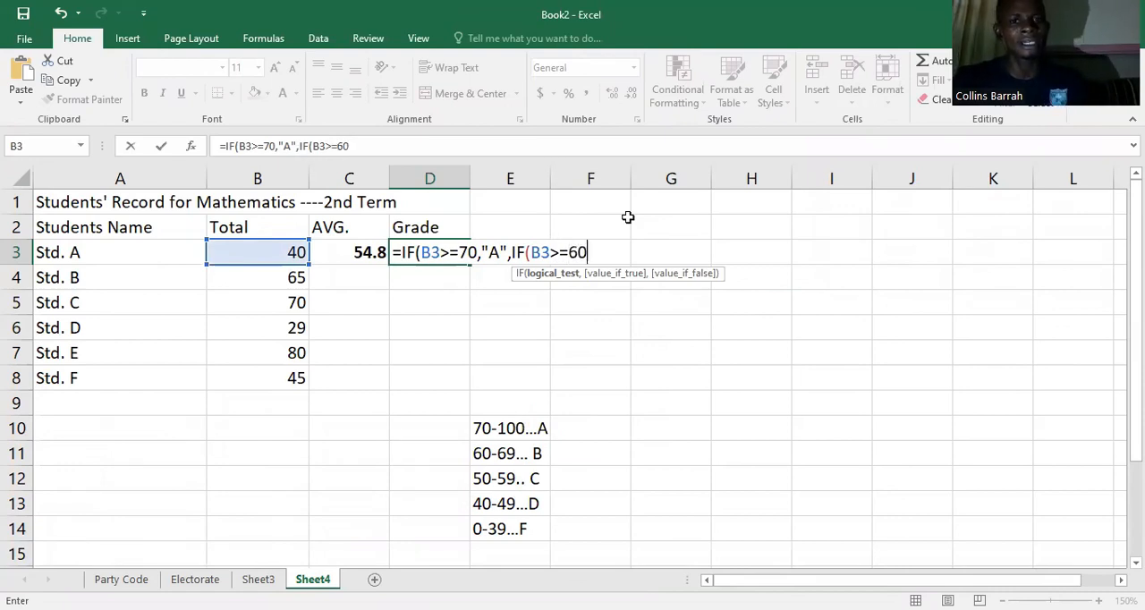
pyautogui.write(',')
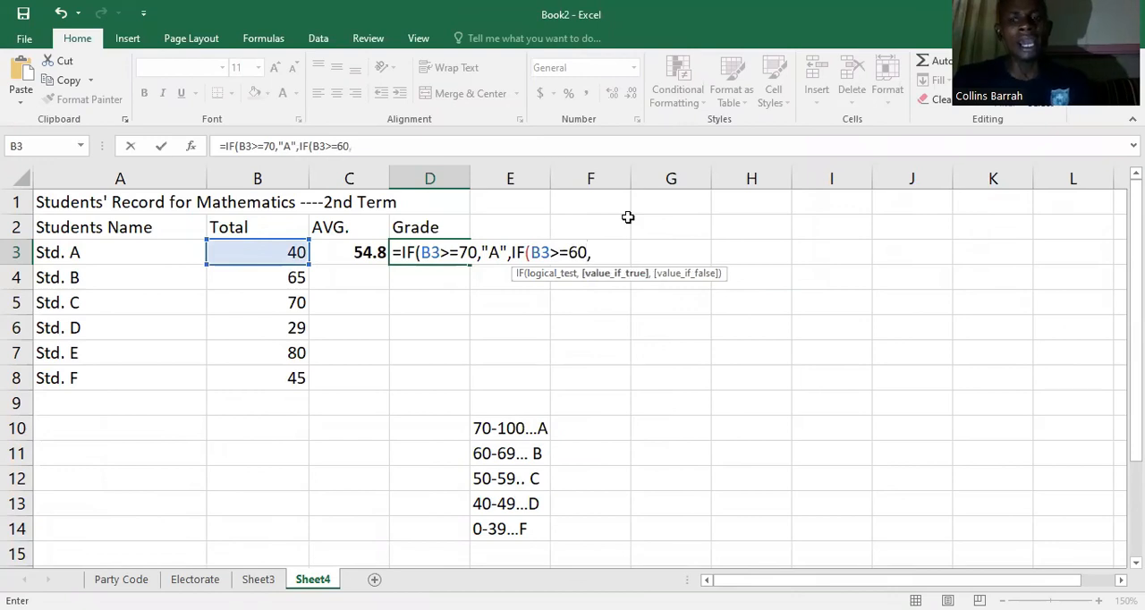
pyautogui.write('"B",IF')
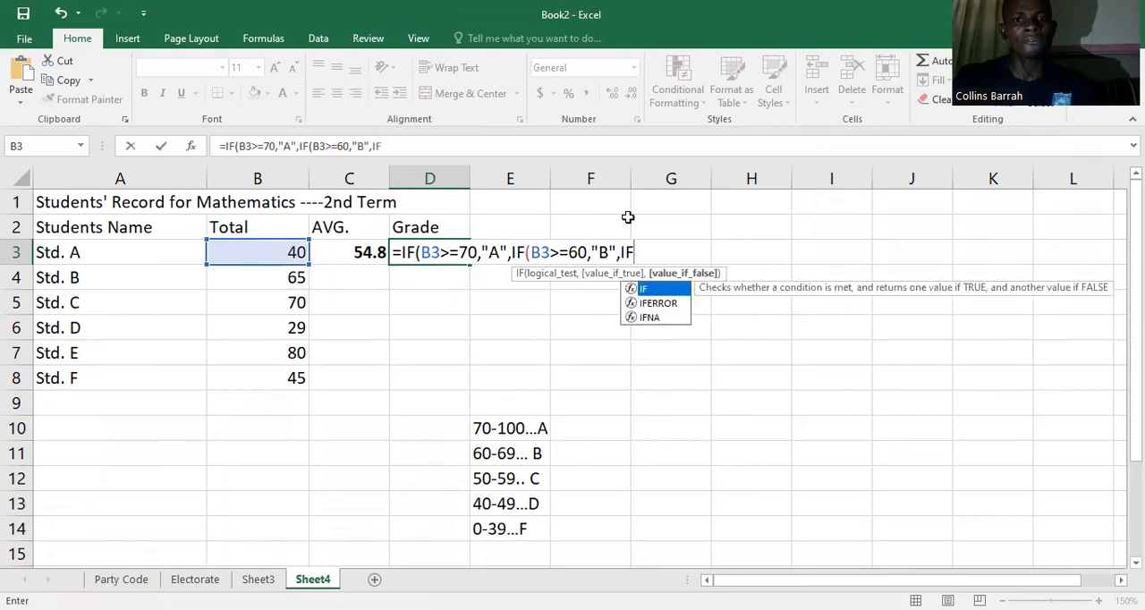
# Step: Nest the grade C condition in the D3 formula: ,IF(B3>=50,"C"
pyautogui.write('(B3')
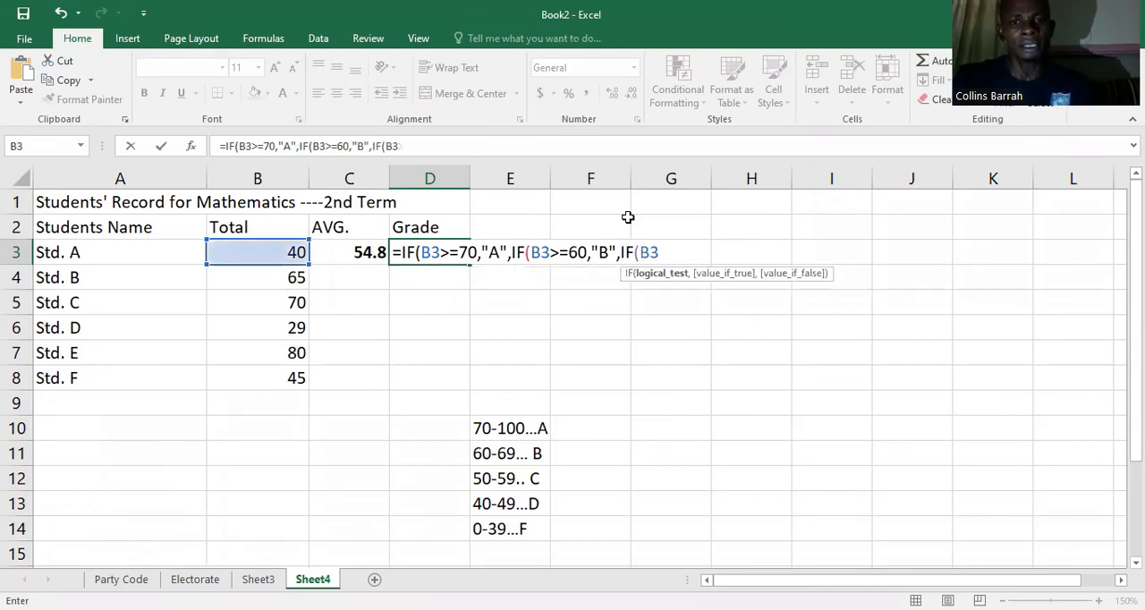
pyautogui.write('>=')
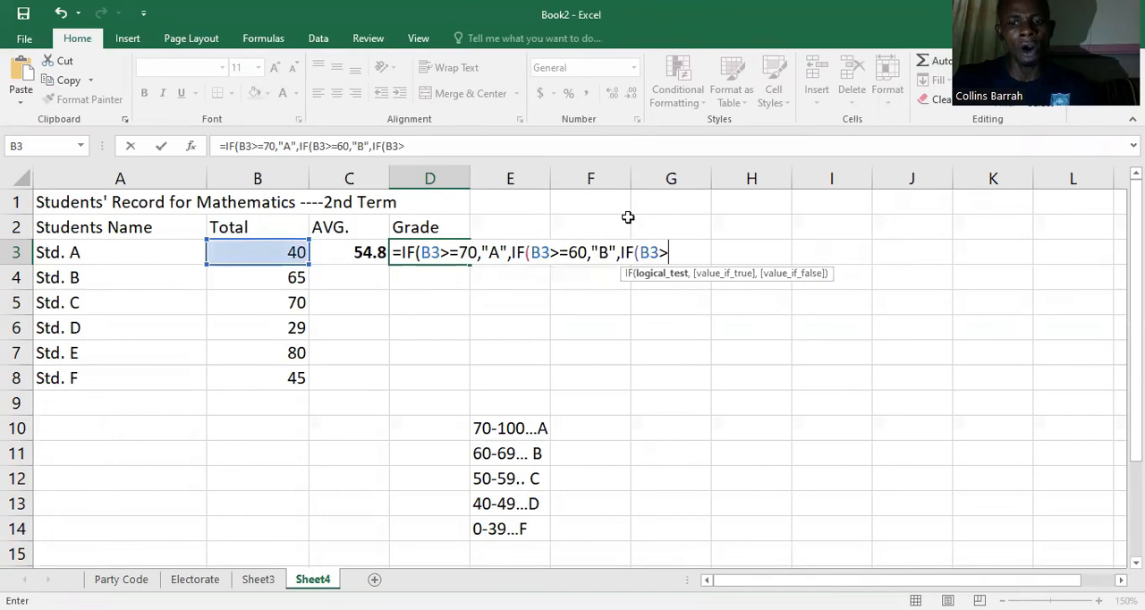
pyautogui.write('50,')
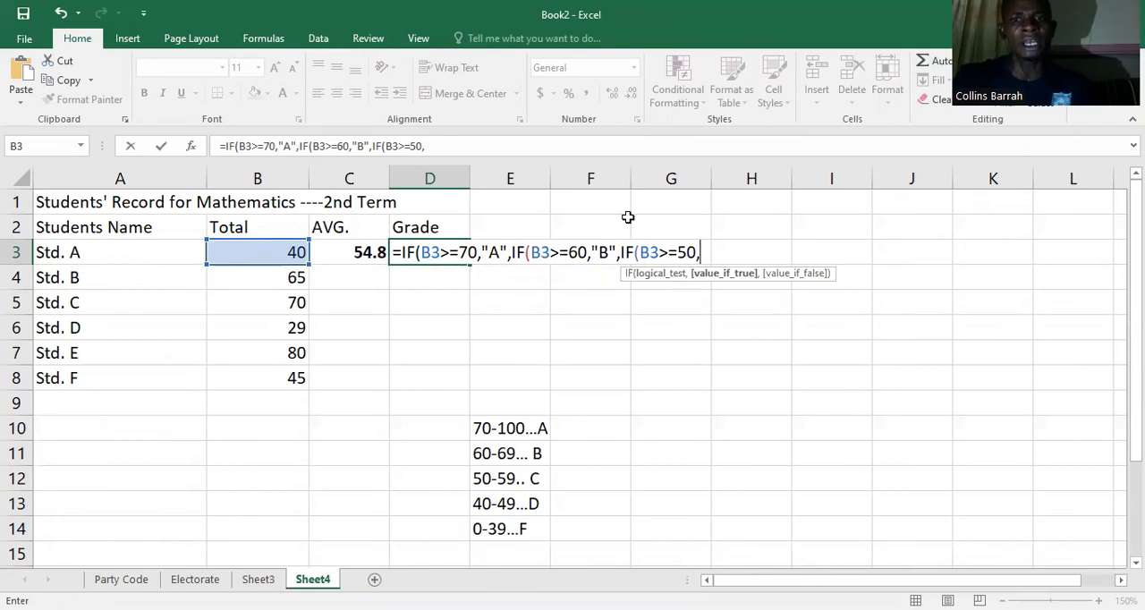
pyautogui.write('"C",I')
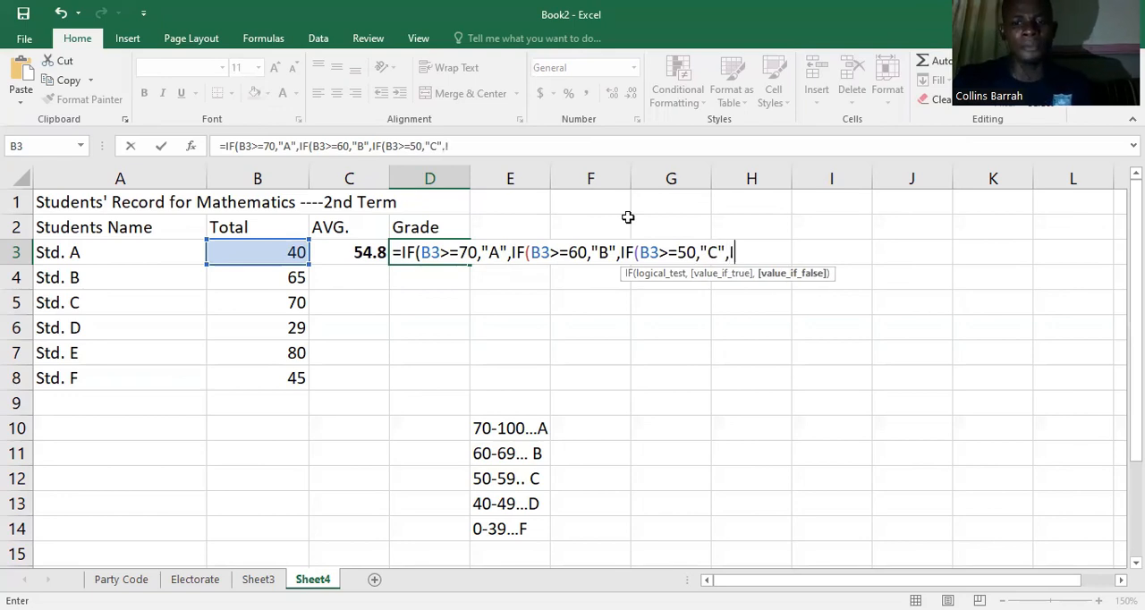
pyautogui.write('F(B3')
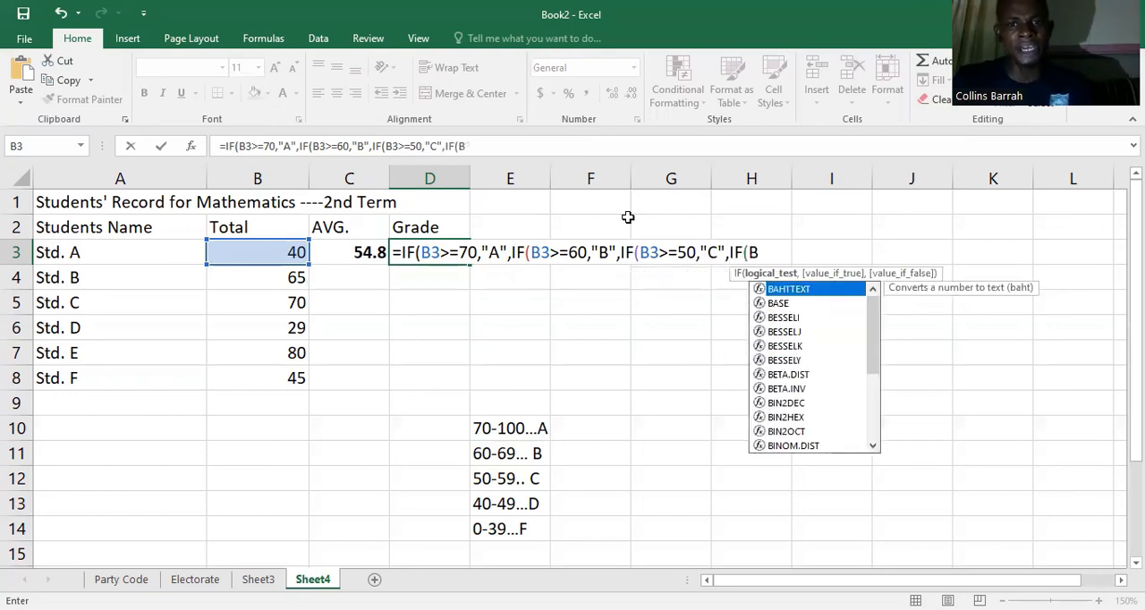
pyautogui.write('>')
pyautogui.write('=')
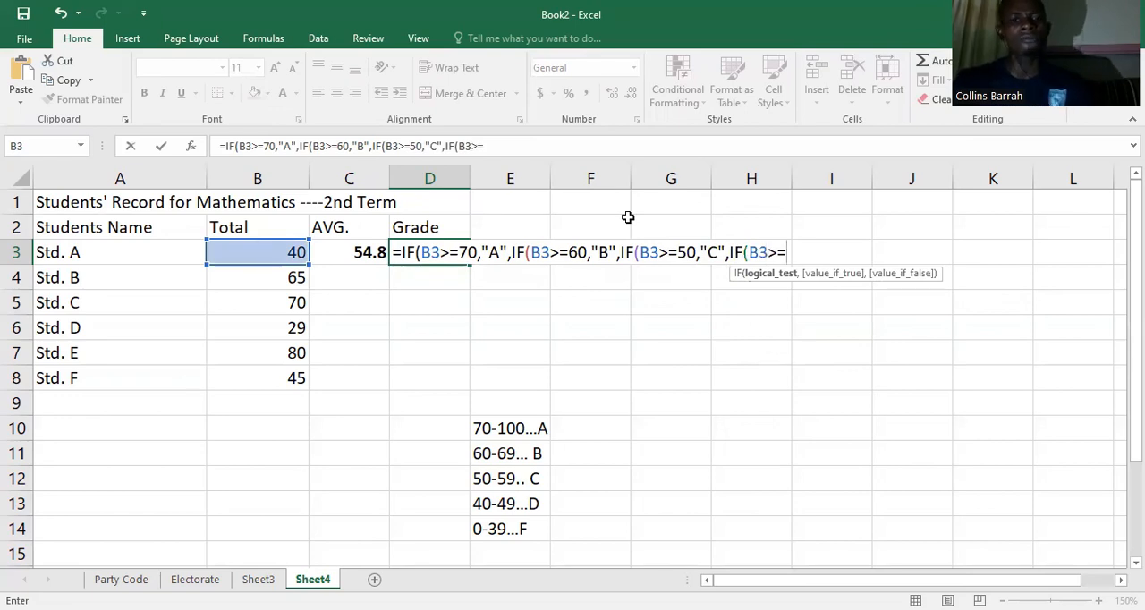
pyautogui.write('40,"D"')
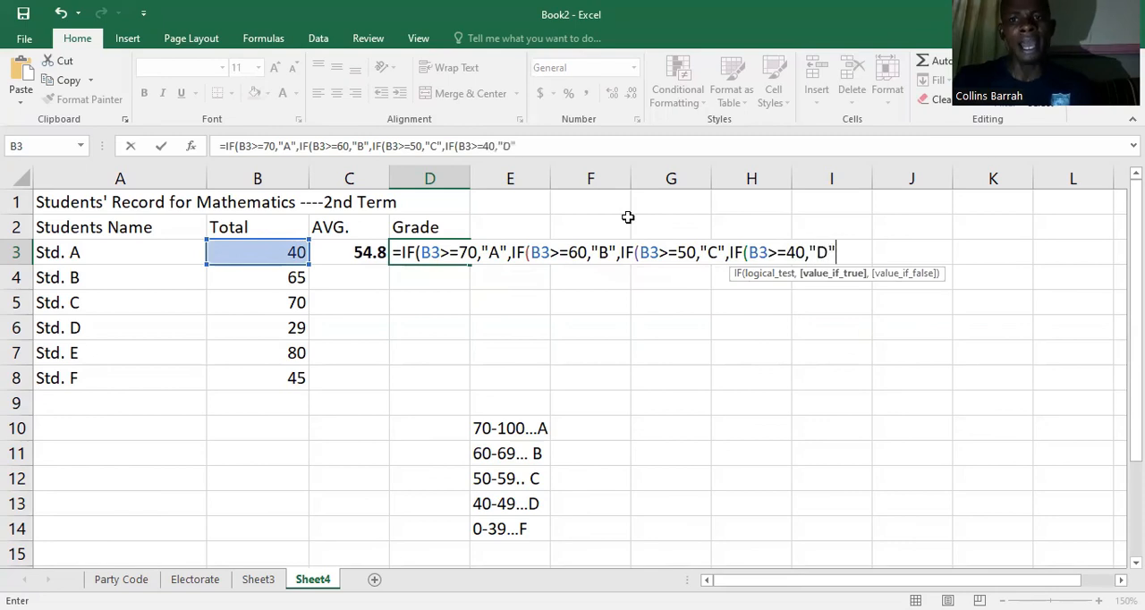
pyautogui.write(',')
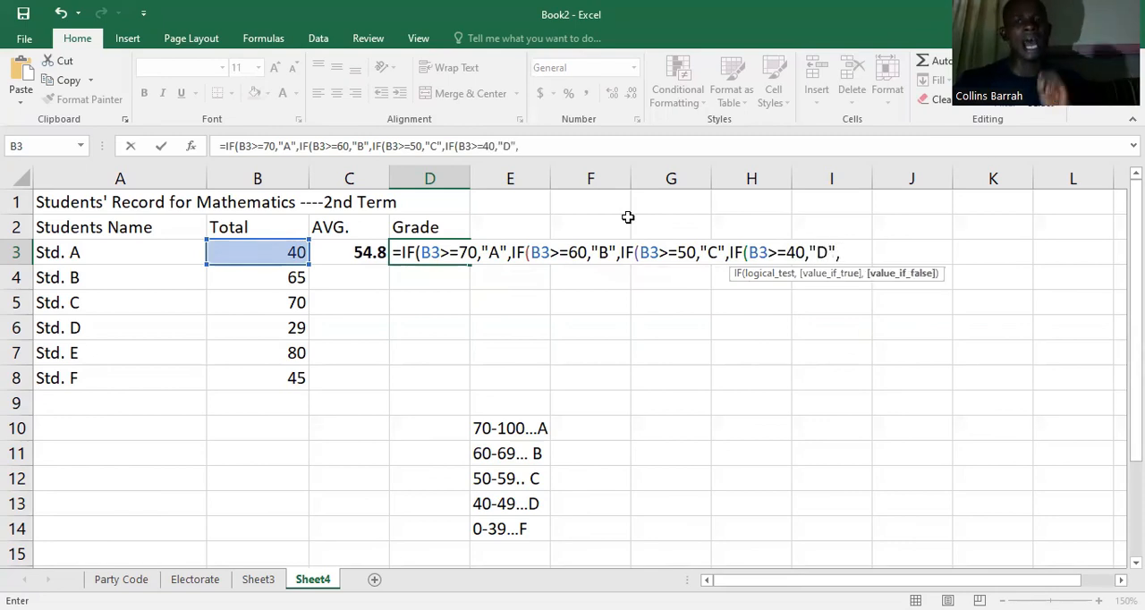
pyautogui.write('I')
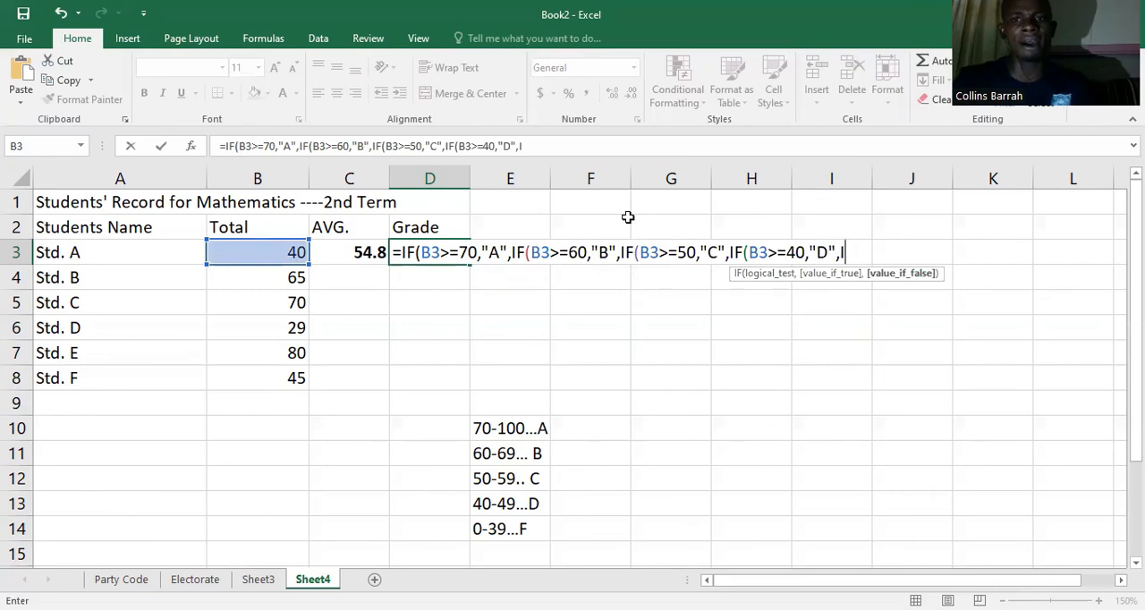
pyautogui.write('F')
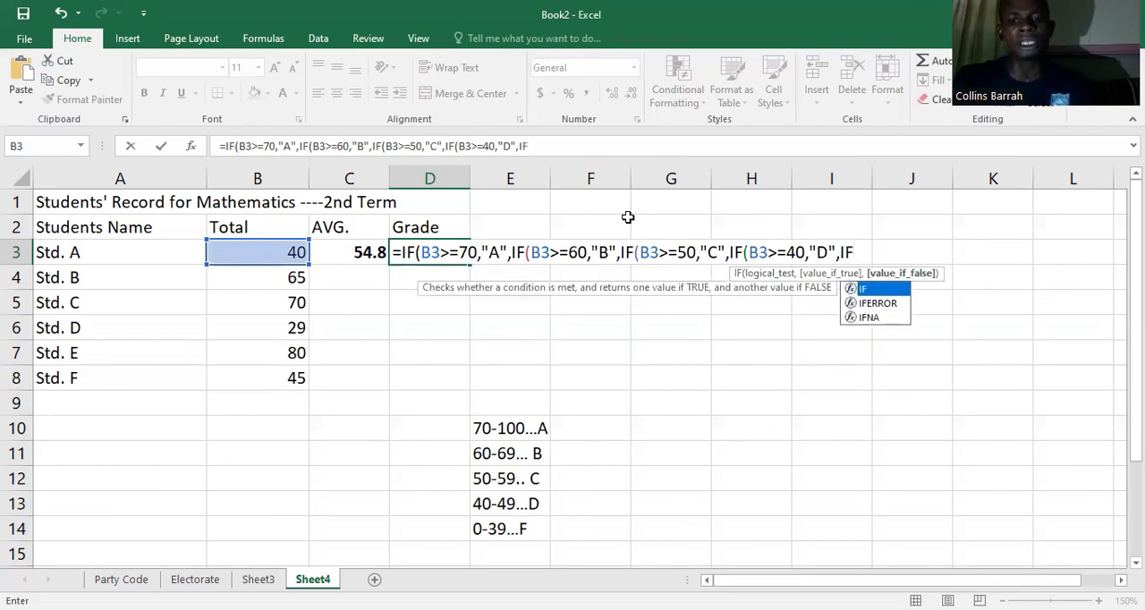
pyautogui.write('(B3>=')
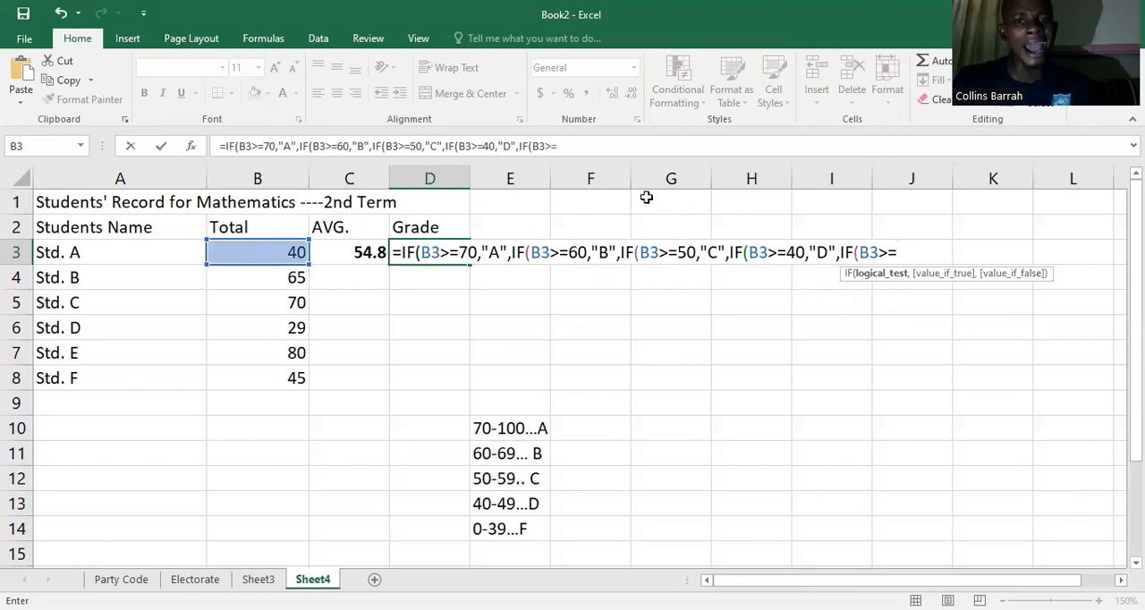
pyautogui.write('0')
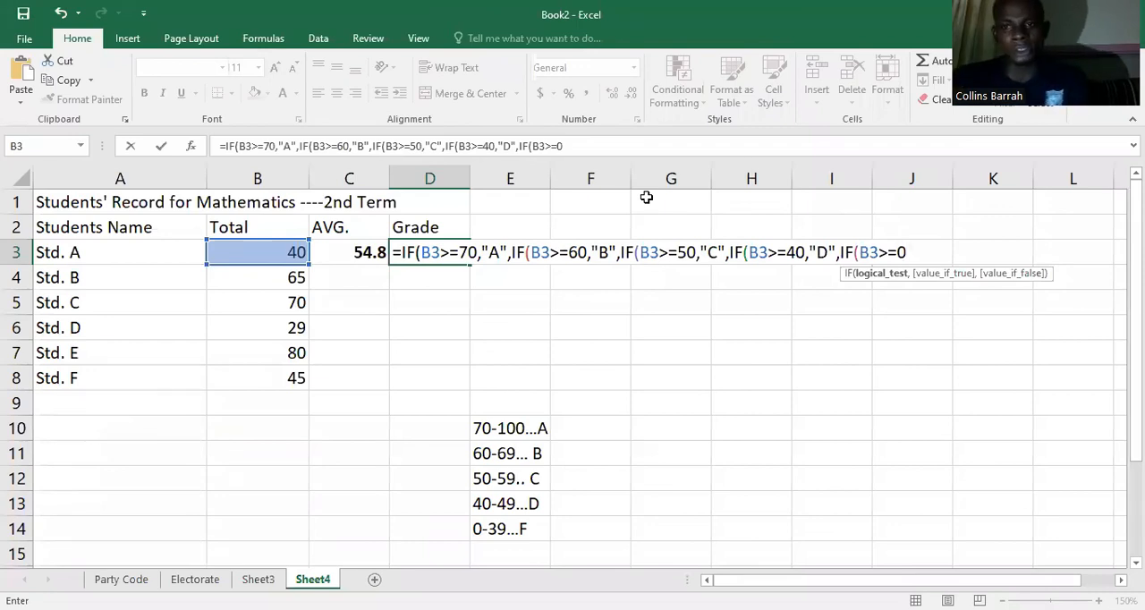
# Step: Nest the final condition for totals from 0 upward in the D3 formula: ,IF(B3>=0
pyautogui.click(717, 580)
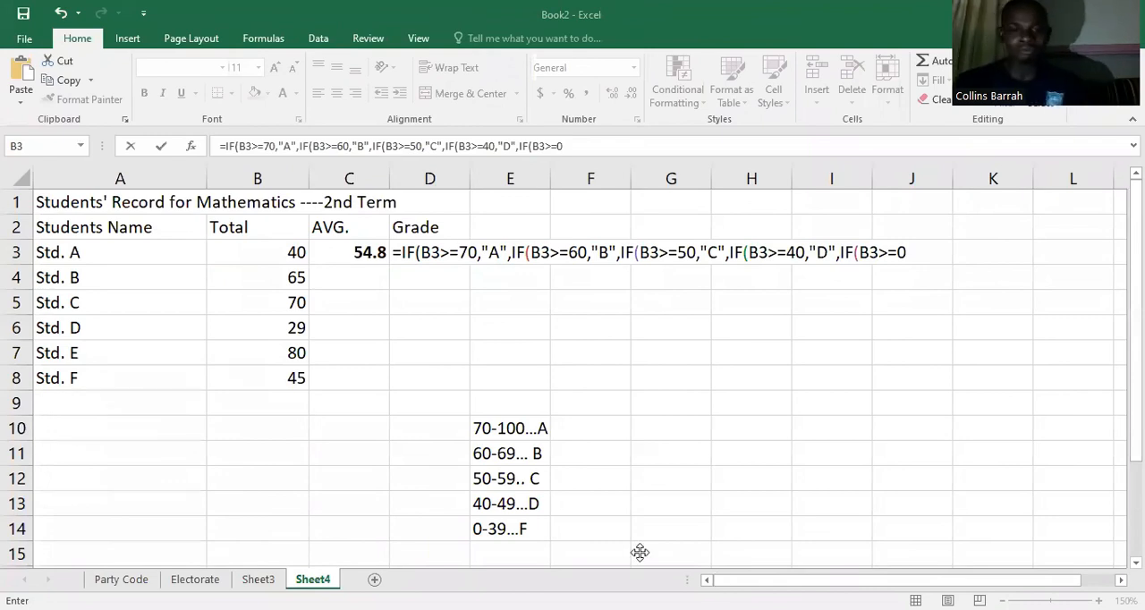
pyautogui.click(911, 253)
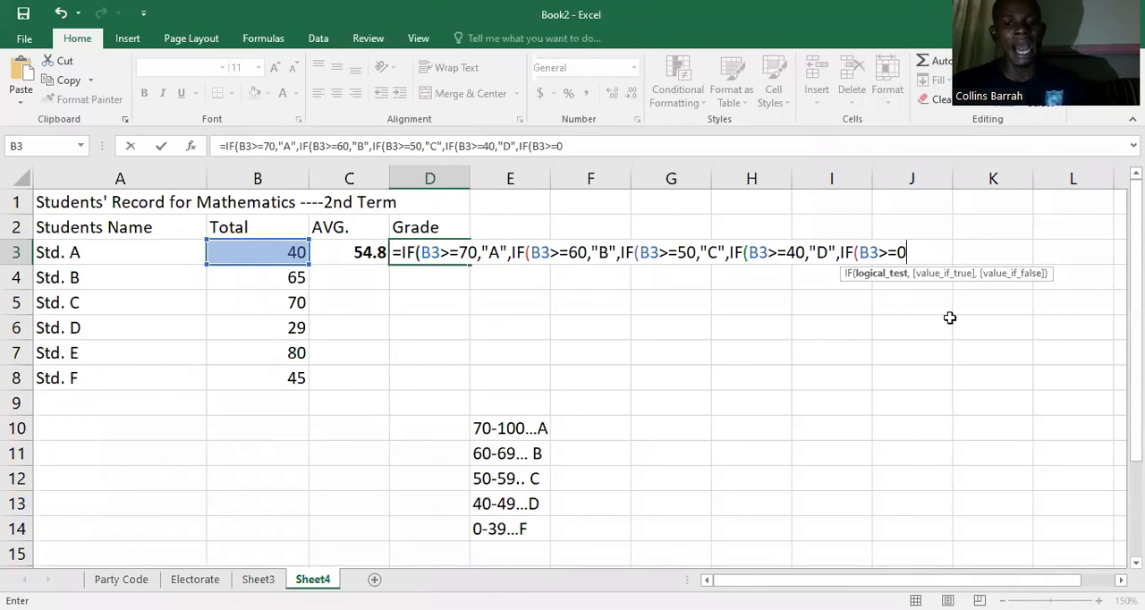
# Step: Close the nested IF formula in D3 with five closing parentheses and try to enter it
pyautogui.write(')')
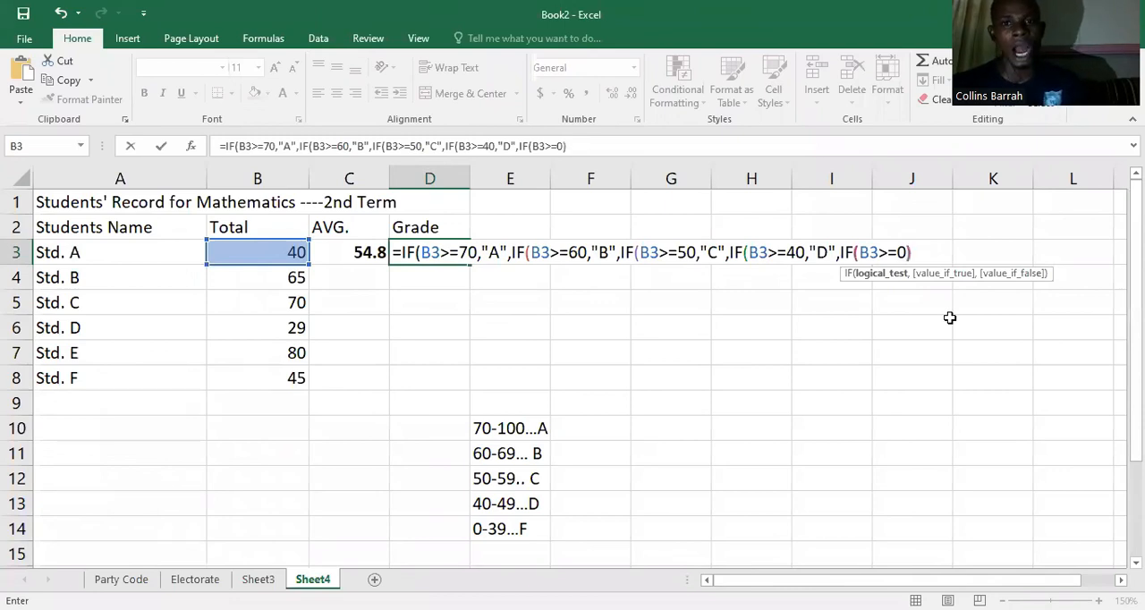
pyautogui.write(')')
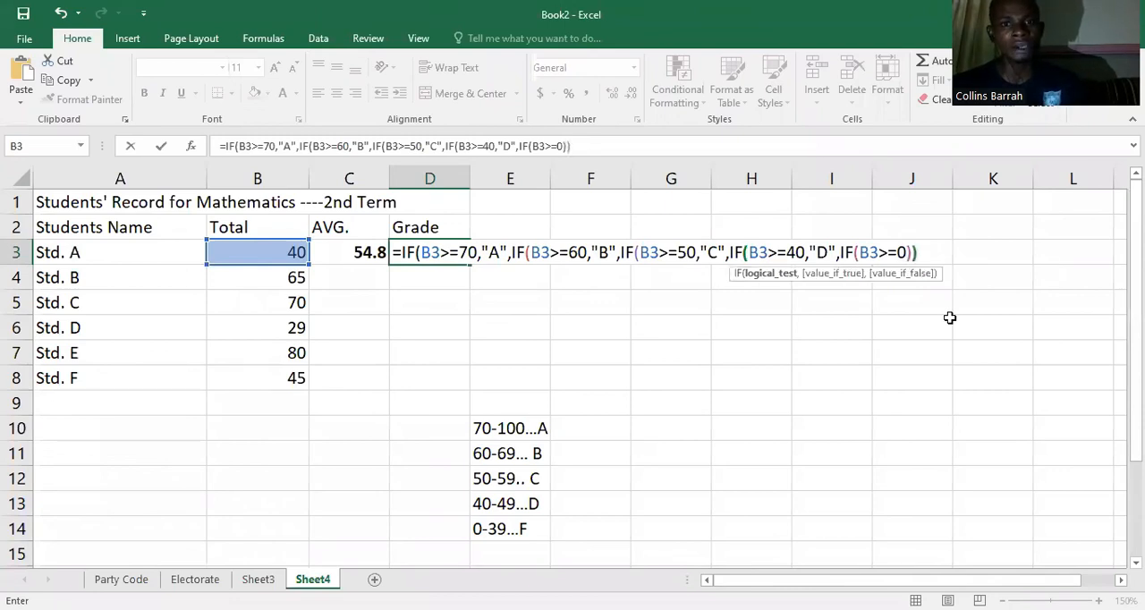
pyautogui.write(')))')
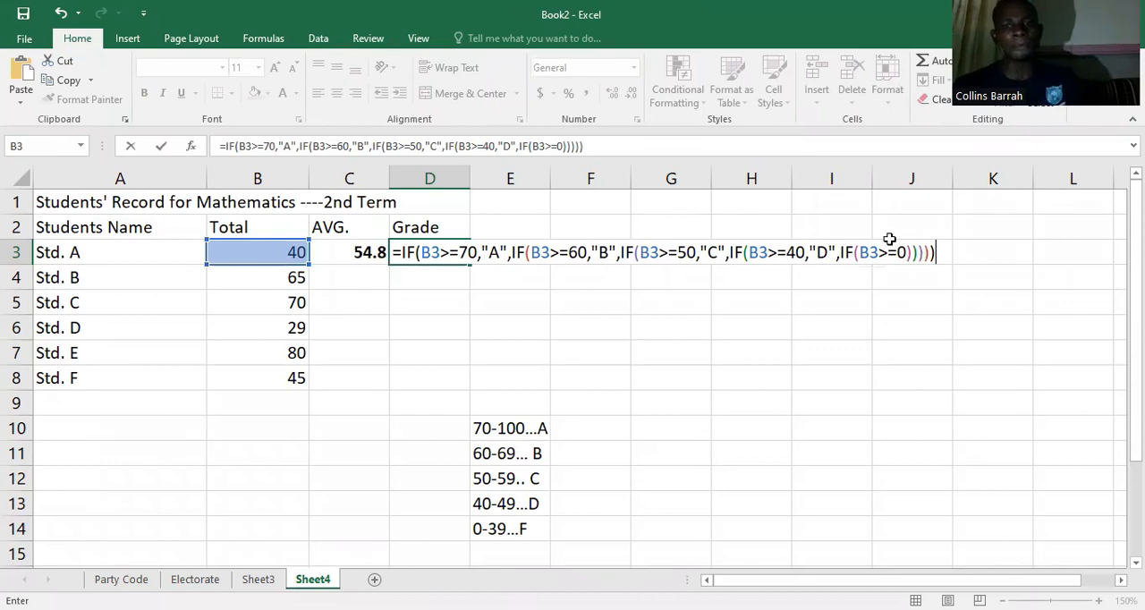
pyautogui.press('Return')
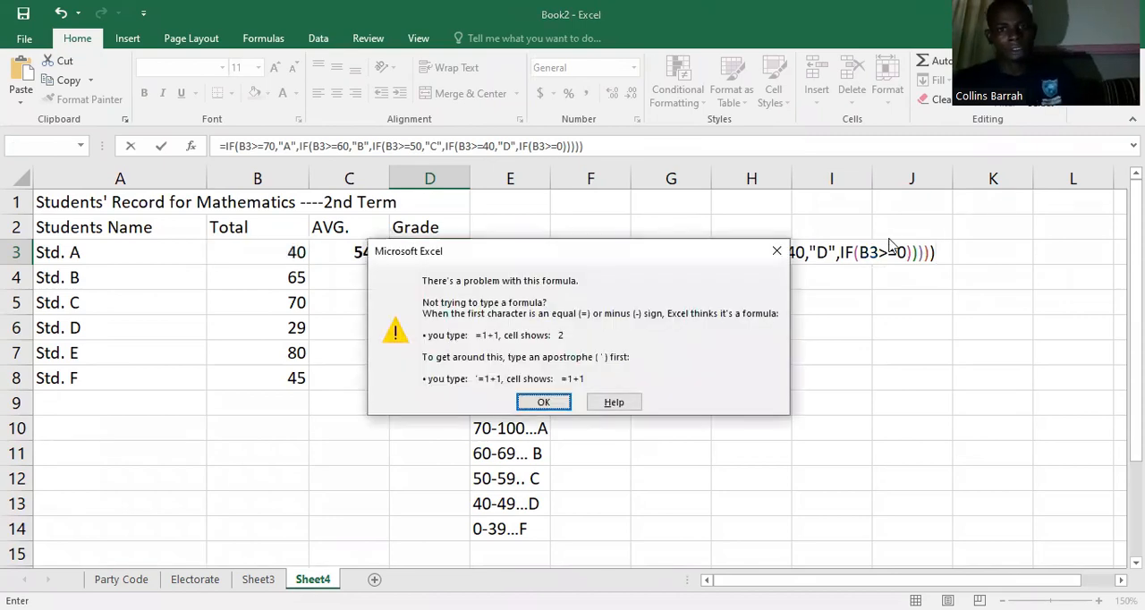
pyautogui.click(552, 401)
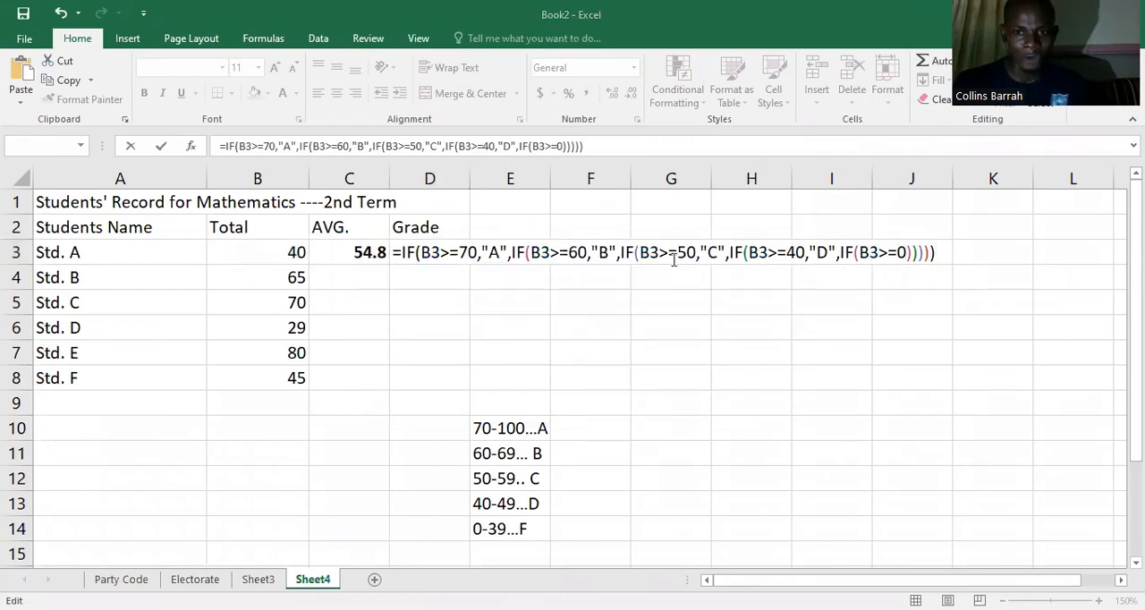
# Step: Insert the missing result ,"F" after B3>=0 in the D3 formula and enter the formula
pyautogui.click(905, 252)
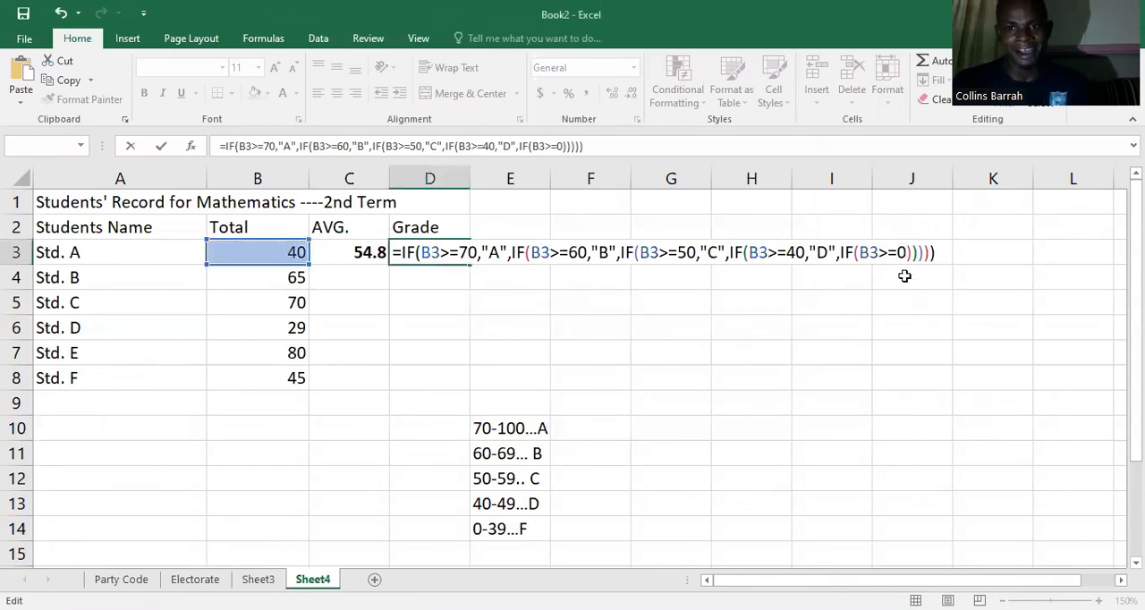
pyautogui.click(904, 252)
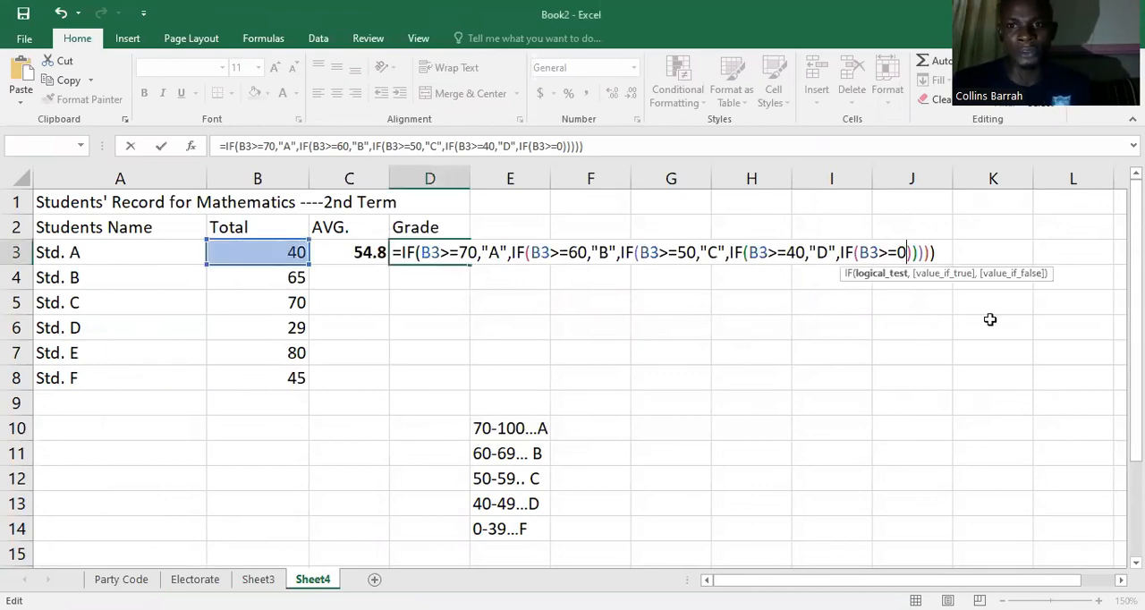
pyautogui.write(',')
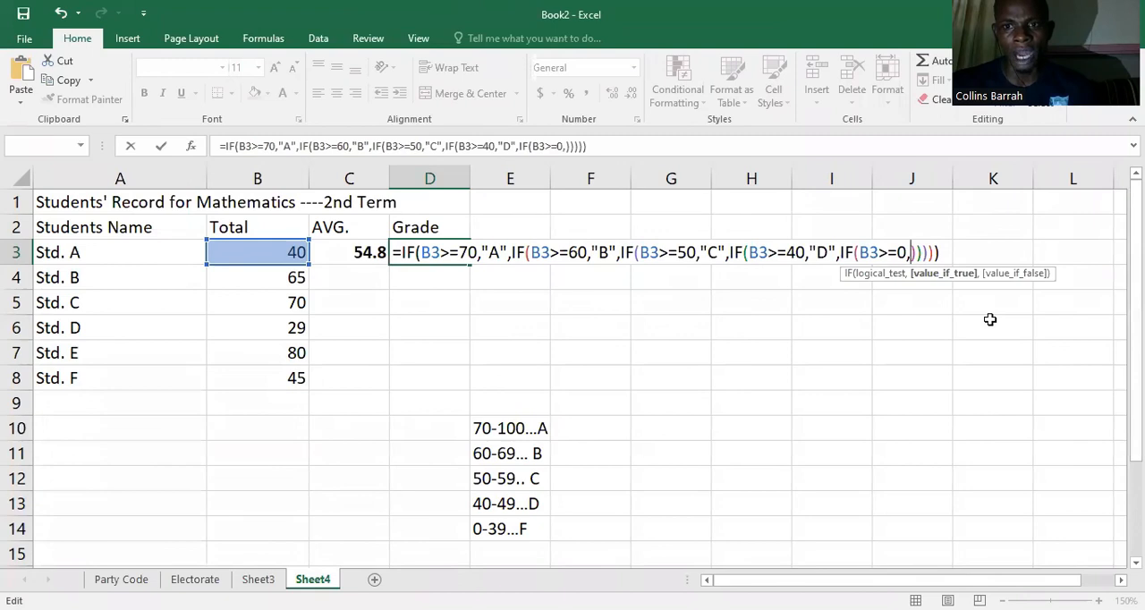
pyautogui.write('"f"')
pyautogui.press('Return')
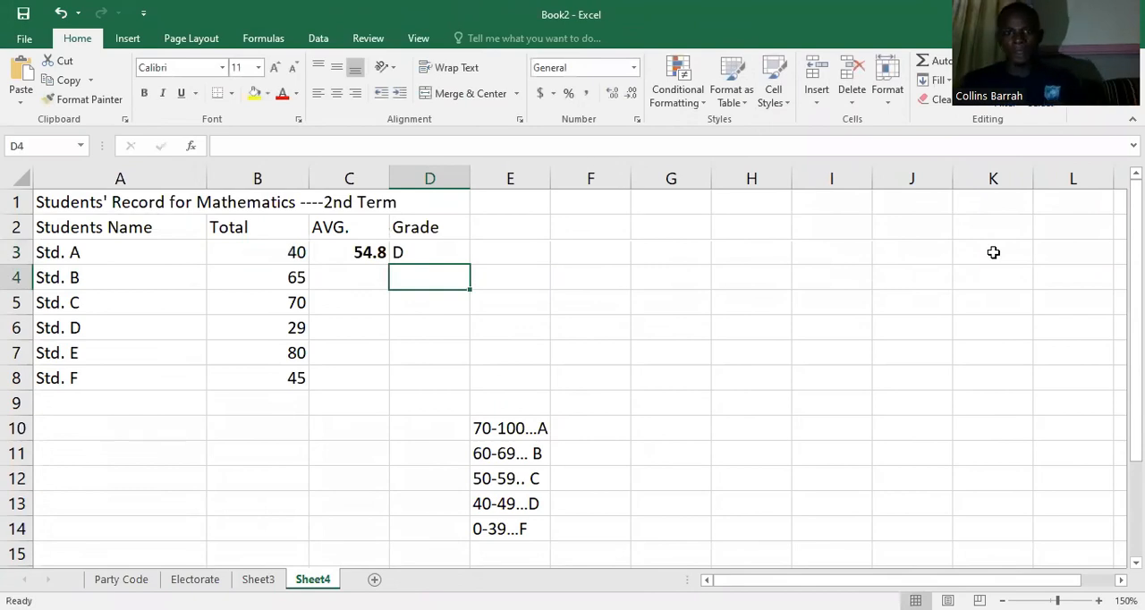
# Step: Fill the grade formula from D3 down to D8 for the remaining students and check the copies in D7 and D8
pyautogui.click(425, 255)
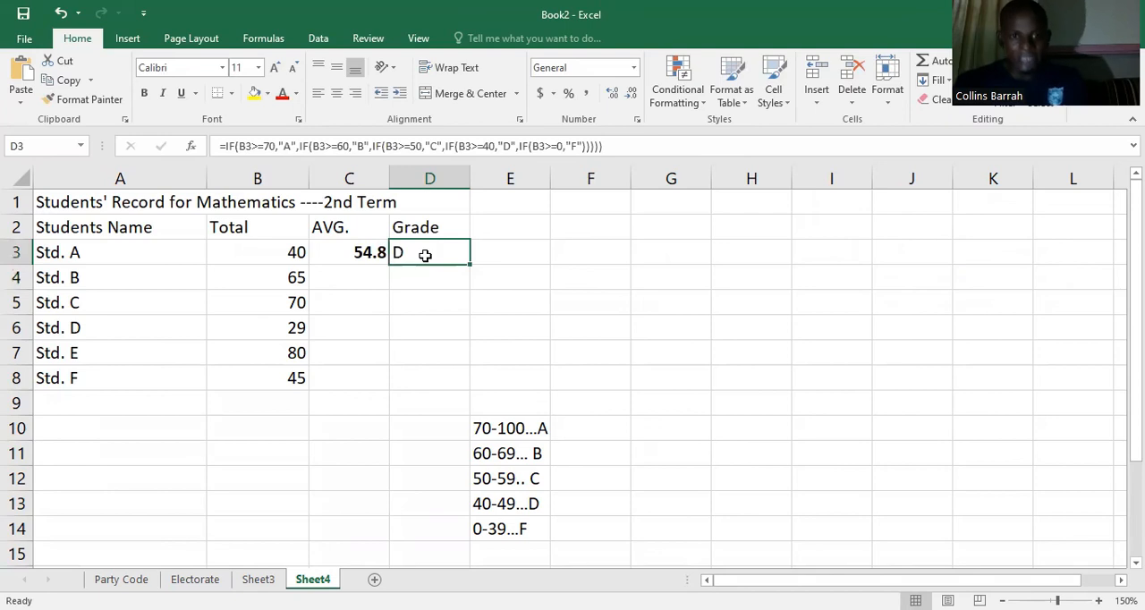
pyautogui.moveTo(469, 264); pyautogui.dragTo(468, 387)
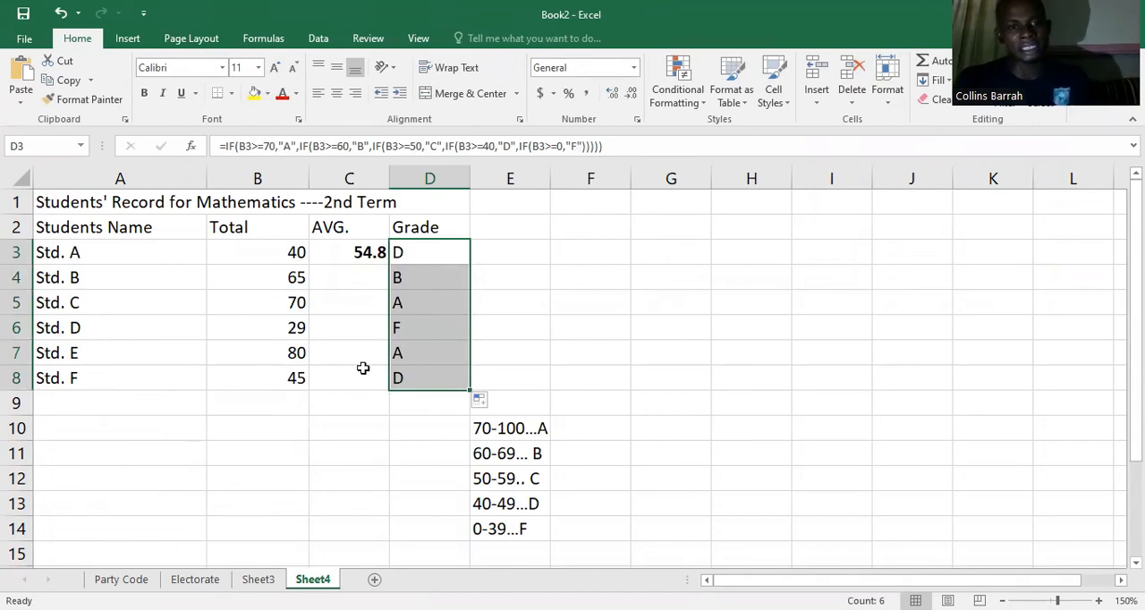
pyautogui.click(415, 356)
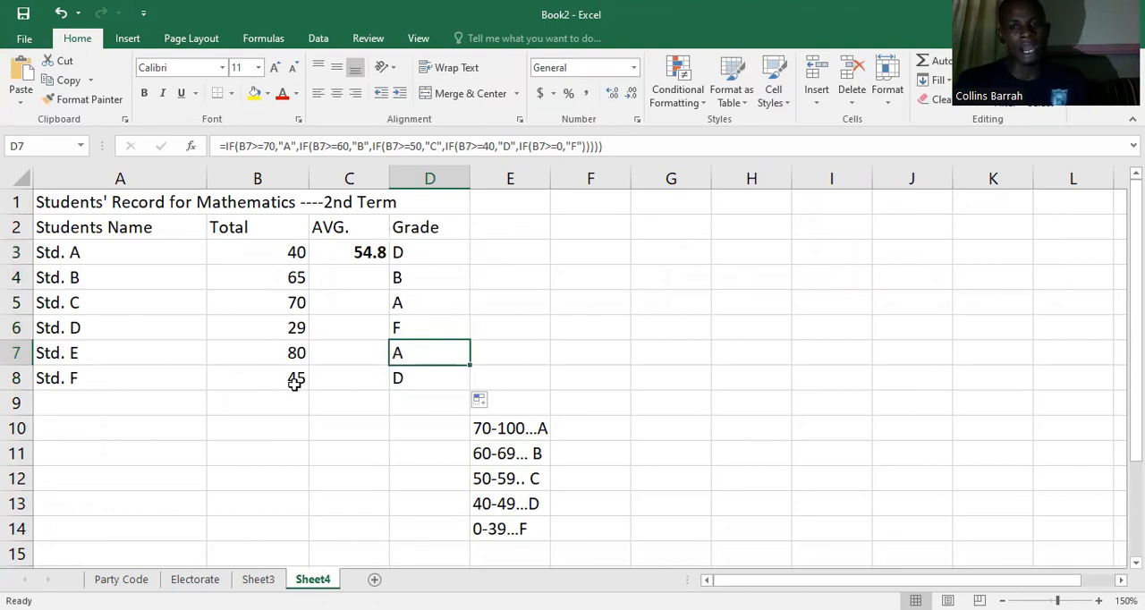
pyautogui.click(415, 376)
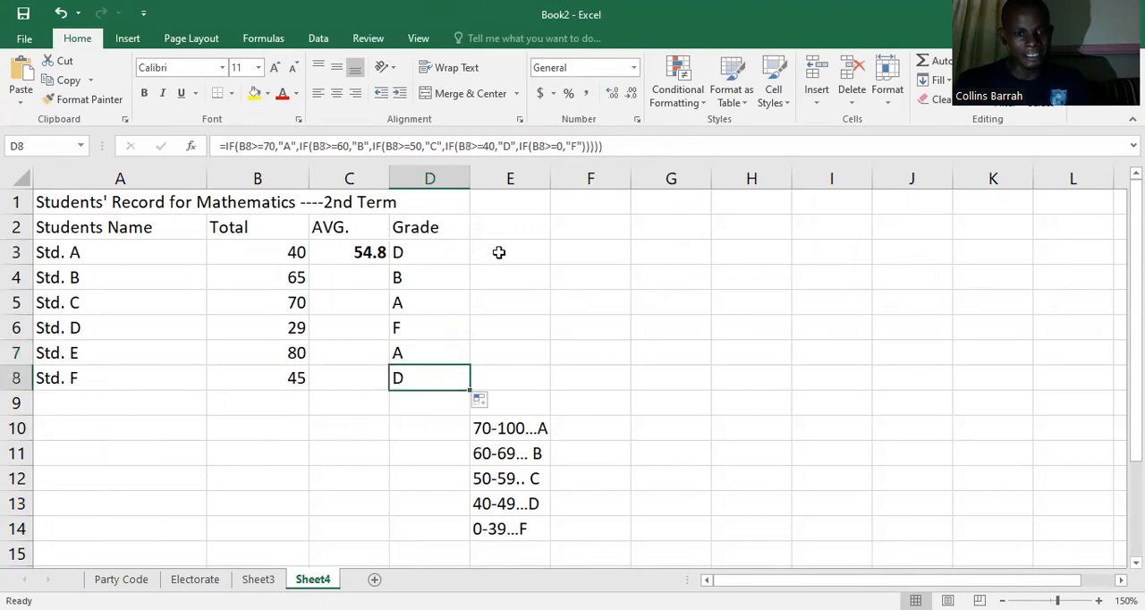